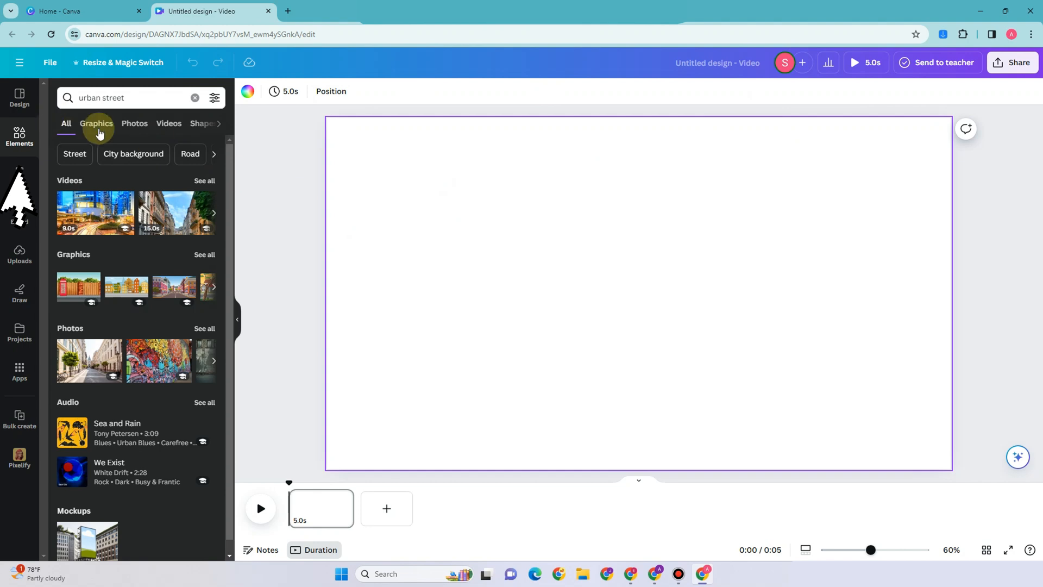
Add the autumn town street graphic with the orange and green buildings from the urban street results to the blank page
{"action": "left_click", "coordinate": [96, 124]}
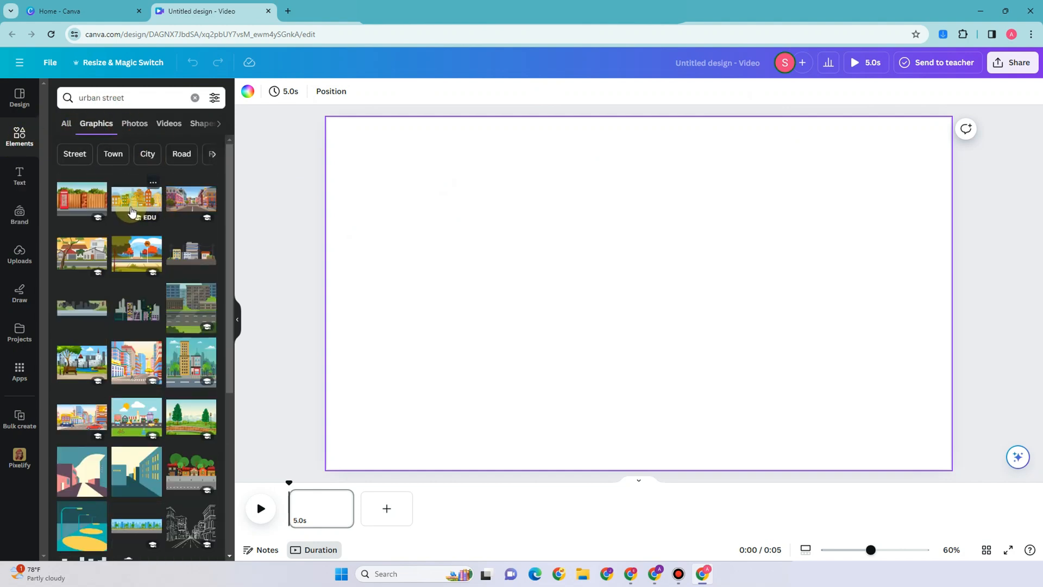
{"action": "left_click_drag", "start_coordinate": [298, 213], "coordinate": [366, 214]}
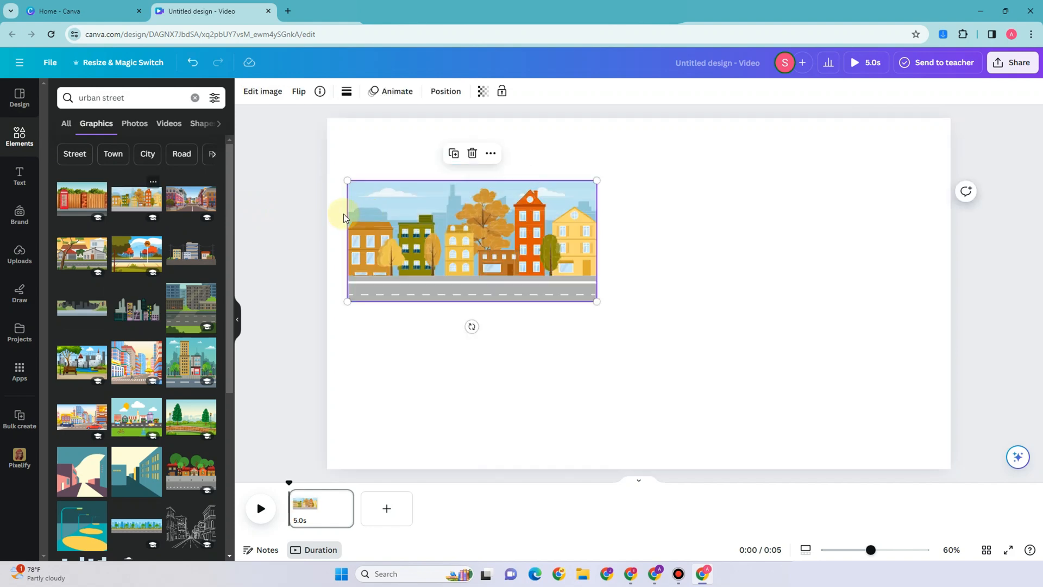
{"action": "right_click", "coordinate": [546, 231]}
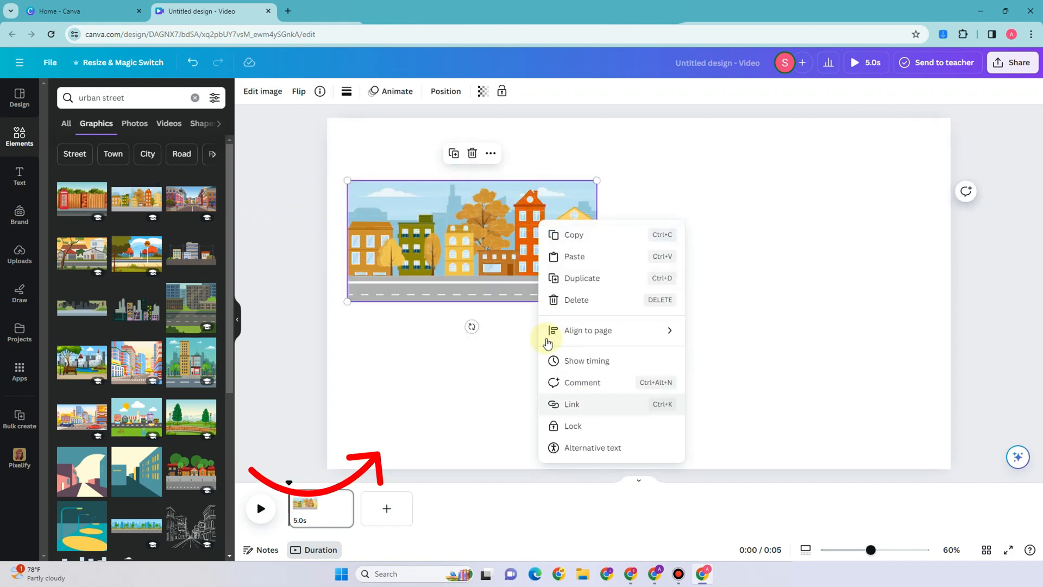
{"action": "left_click", "coordinate": [487, 280]}
{"action": "left_click", "coordinate": [599, 302]}
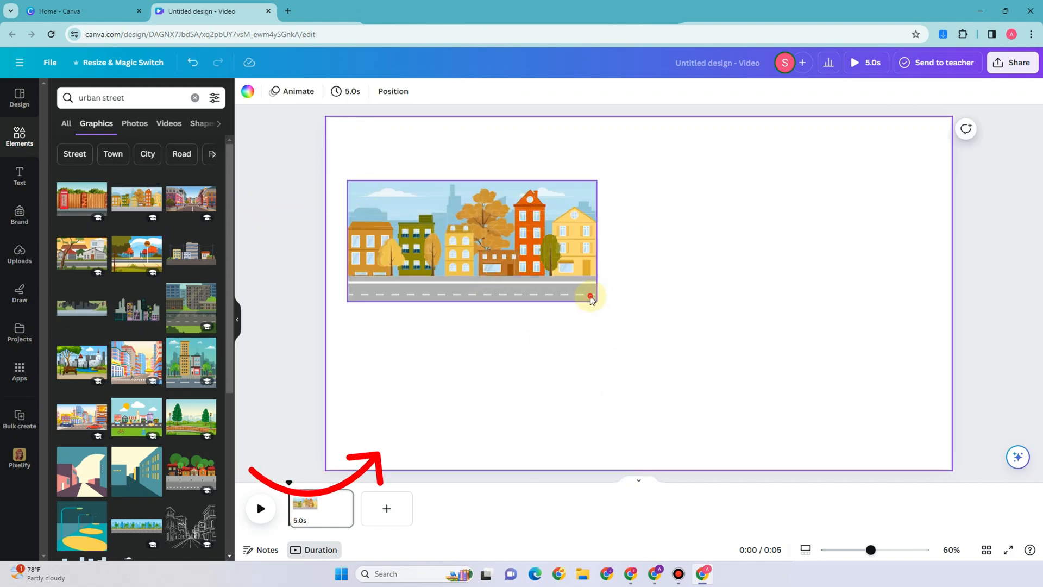
Enlarge the autumn street graphic from its corners so that it covers the whole page as a background
{"action": "left_click", "coordinate": [591, 299]}
{"action": "left_click_drag", "start_coordinate": [595, 300], "coordinate": [924, 424]}
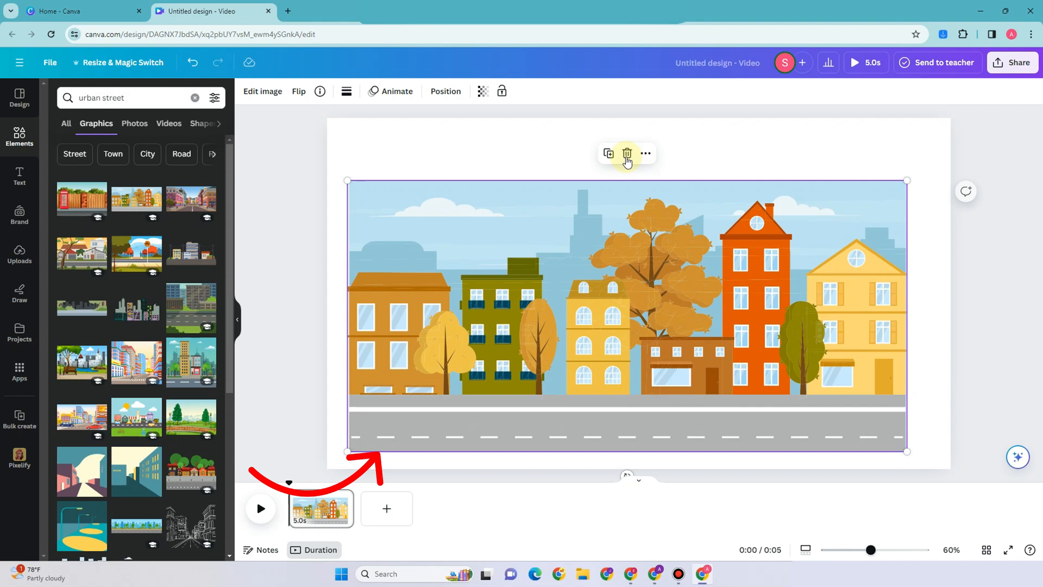
{"action": "left_click", "coordinate": [348, 180]}
{"action": "left_click", "coordinate": [349, 181]}
{"action": "left_click_drag", "start_coordinate": [349, 180], "coordinate": [277, 146]}
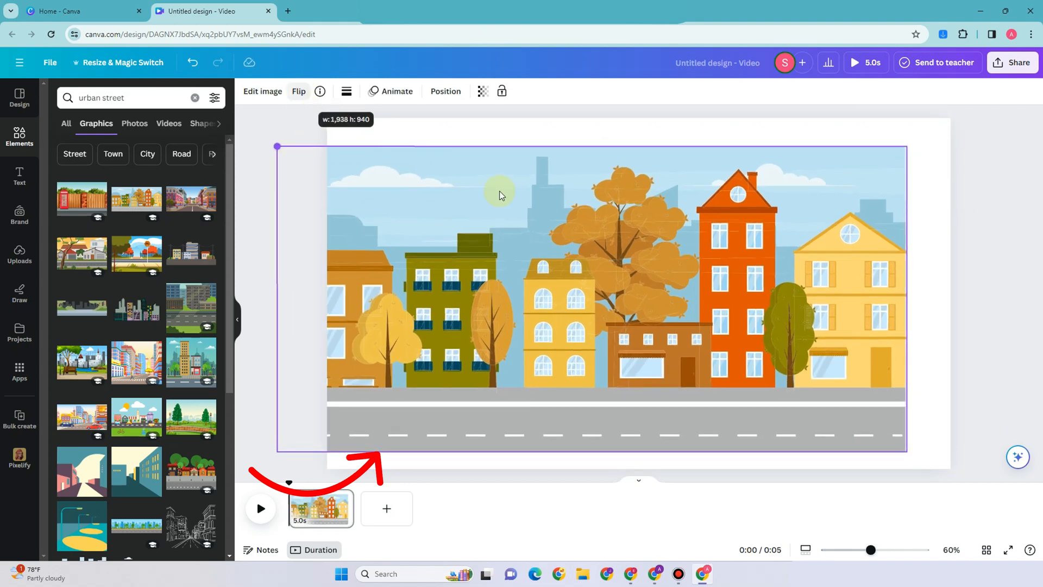
{"action": "left_click_drag", "start_coordinate": [906, 146], "coordinate": [966, 118]}
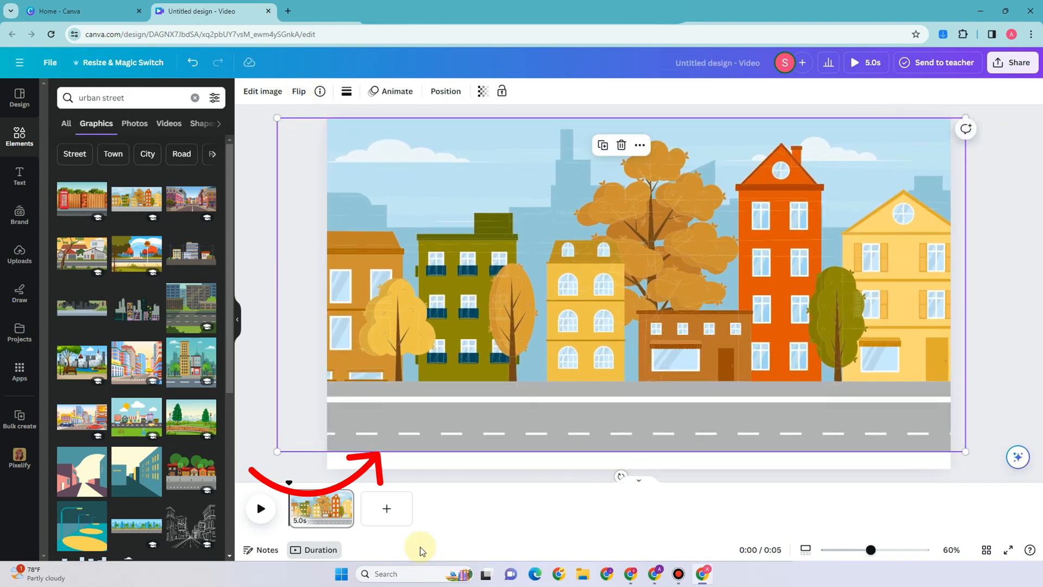
{"action": "left_click_drag", "start_coordinate": [277, 452], "coordinate": [254, 467]}
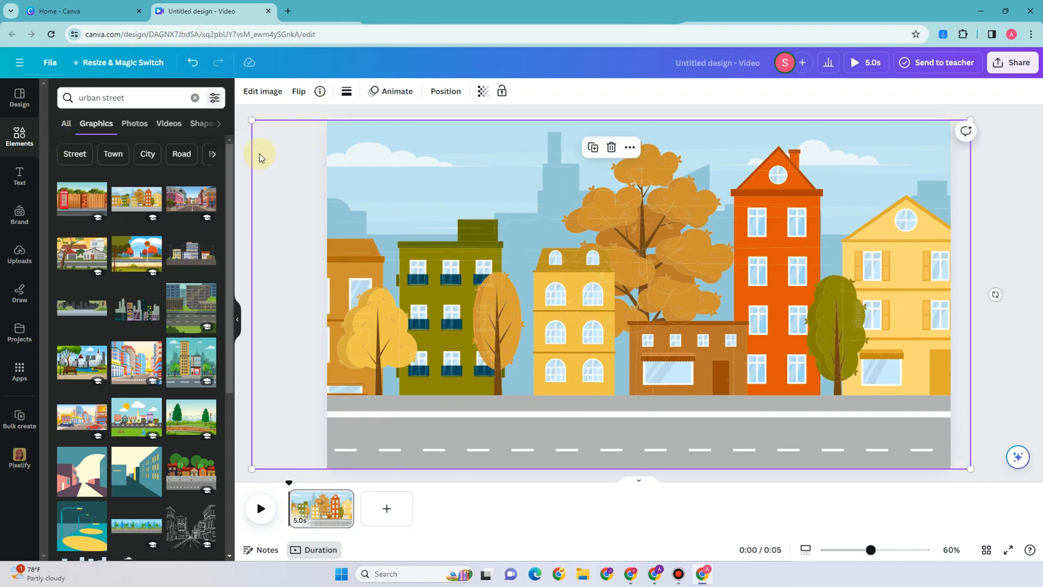
Search the elements for "Walking woman" and place the animated ponytailed woman in pink top and shorts on the street scene
{"action": "triple_click", "coordinate": [151, 101]}
{"action": "type", "text": "W"}
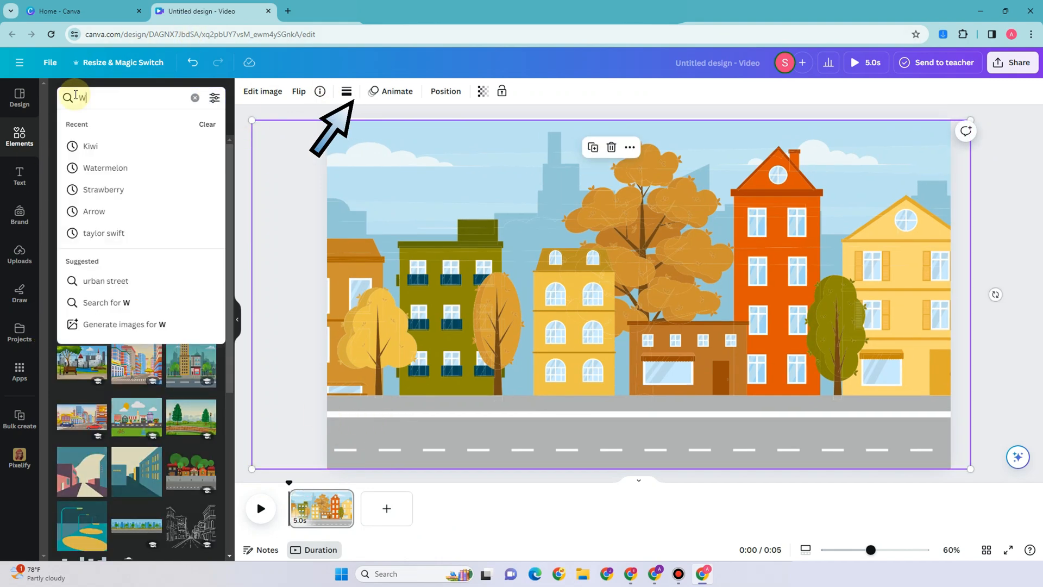
{"action": "type", "text": "alking woma"}
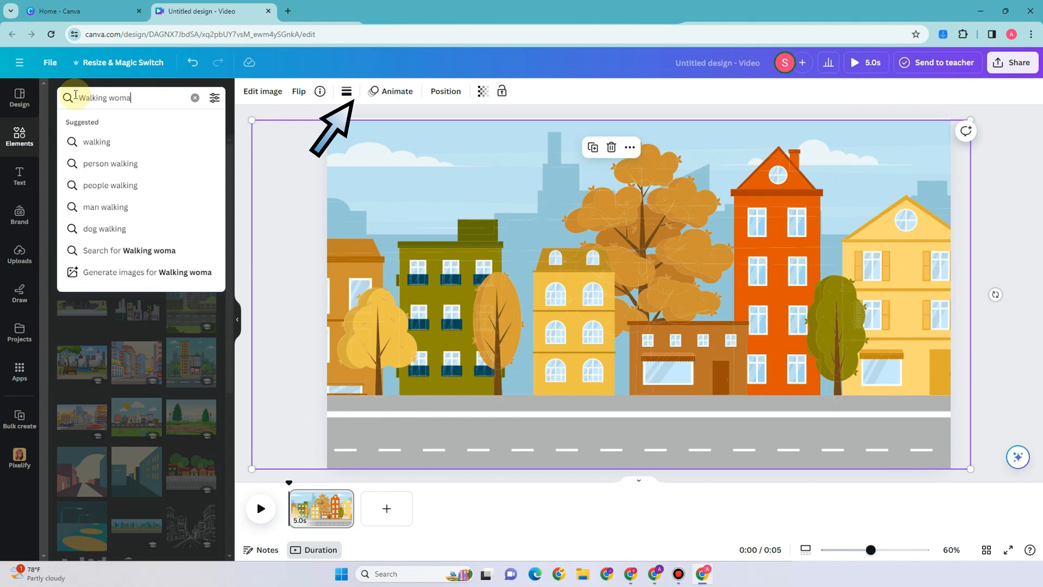
{"action": "type", "text": "n"}
{"action": "key", "text": "Return"}
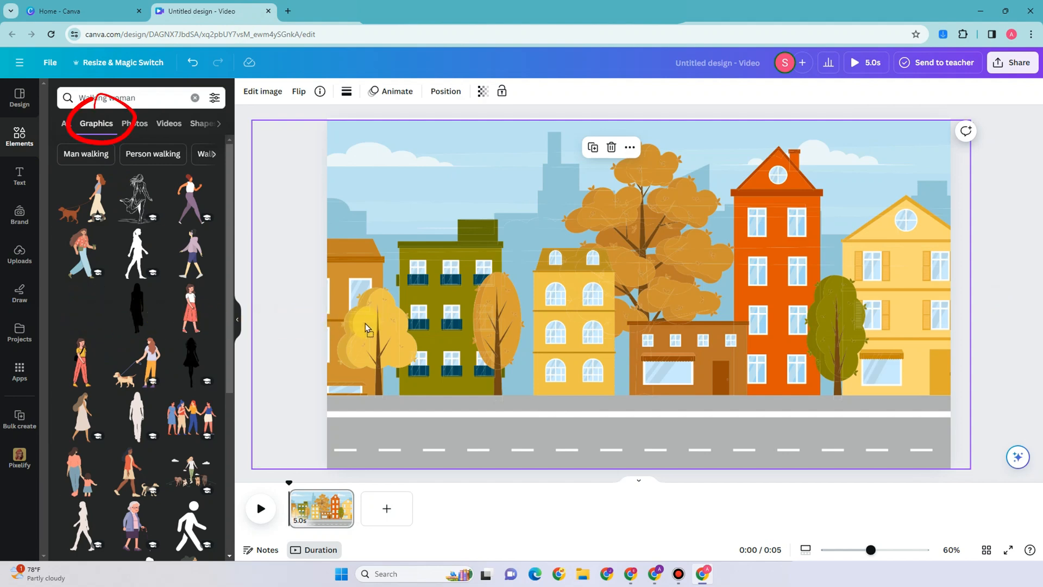
{"action": "left_click_drag", "start_coordinate": [412, 324], "coordinate": [412, 323]}
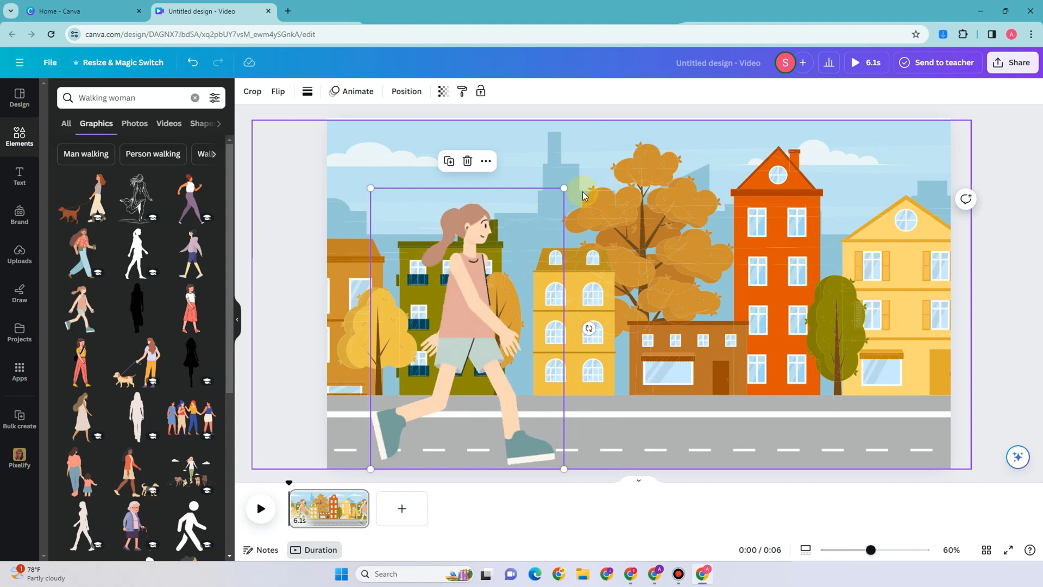
Scale the walking woman down to a bit over half her size and stand her at the left end of the street
{"action": "left_click_drag", "start_coordinate": [564, 188], "coordinate": [441, 280]}
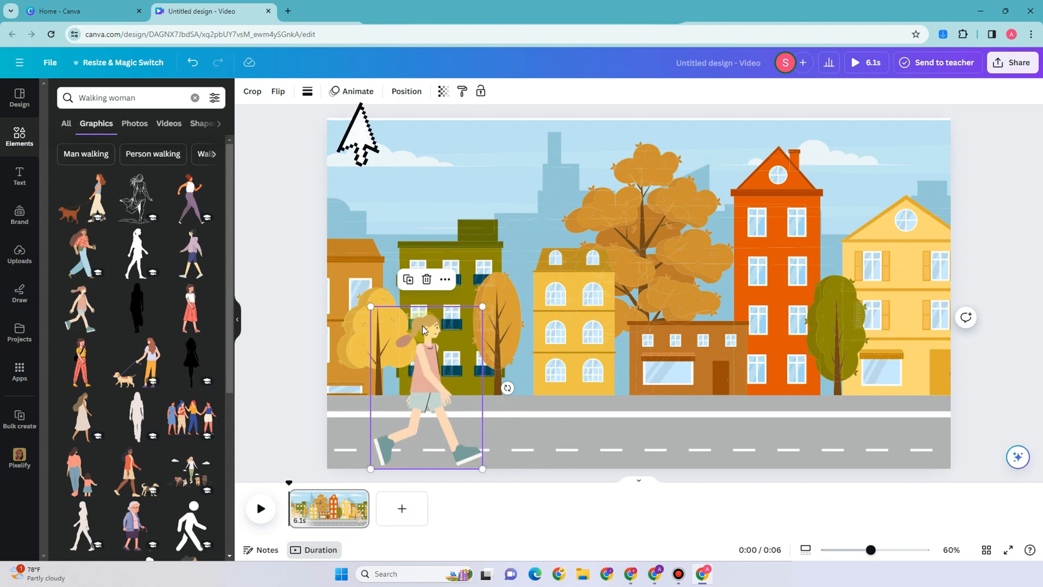
{"action": "left_click", "coordinate": [421, 368]}
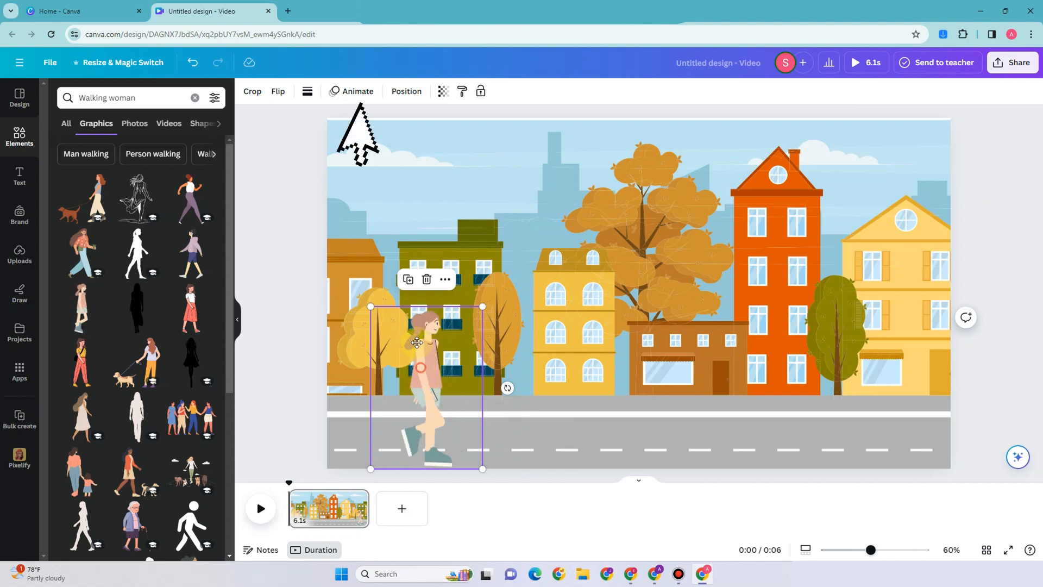
{"action": "left_click_drag", "start_coordinate": [417, 342], "coordinate": [411, 310]}
{"action": "left_click_drag", "start_coordinate": [479, 277], "coordinate": [488, 260]}
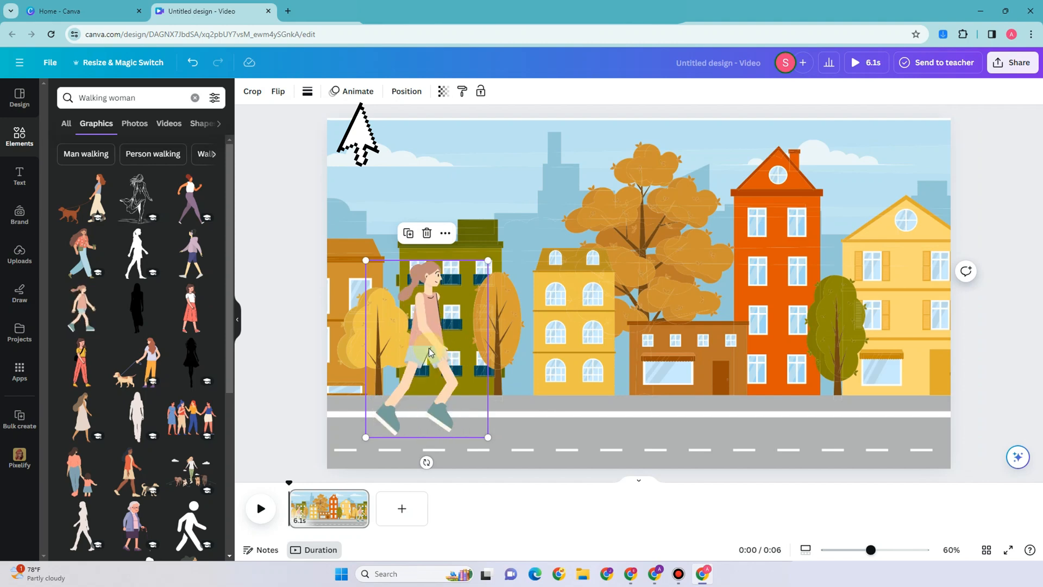
Create a custom animation for the woman with a roughly horizontal path along the street to the yellow house at the right
{"action": "left_click", "coordinate": [350, 96]}
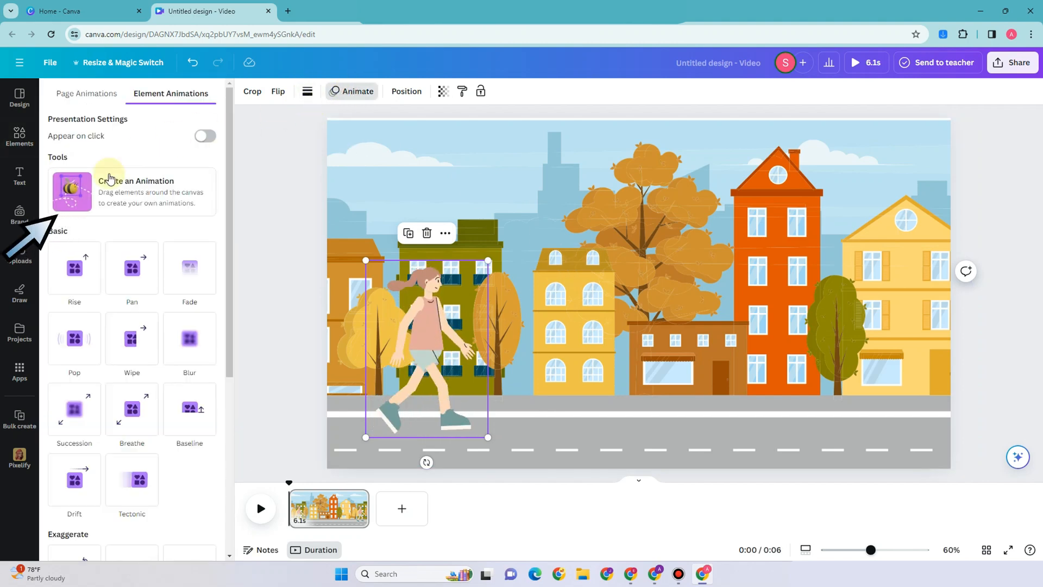
{"action": "left_click", "coordinate": [73, 193]}
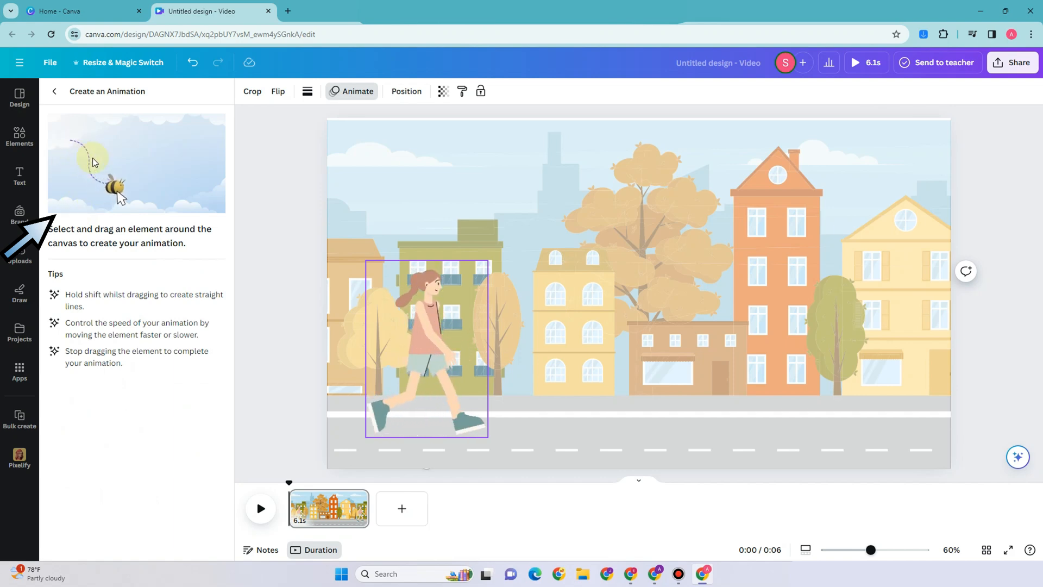
{"action": "left_click_drag", "start_coordinate": [439, 354], "coordinate": [515, 354]}
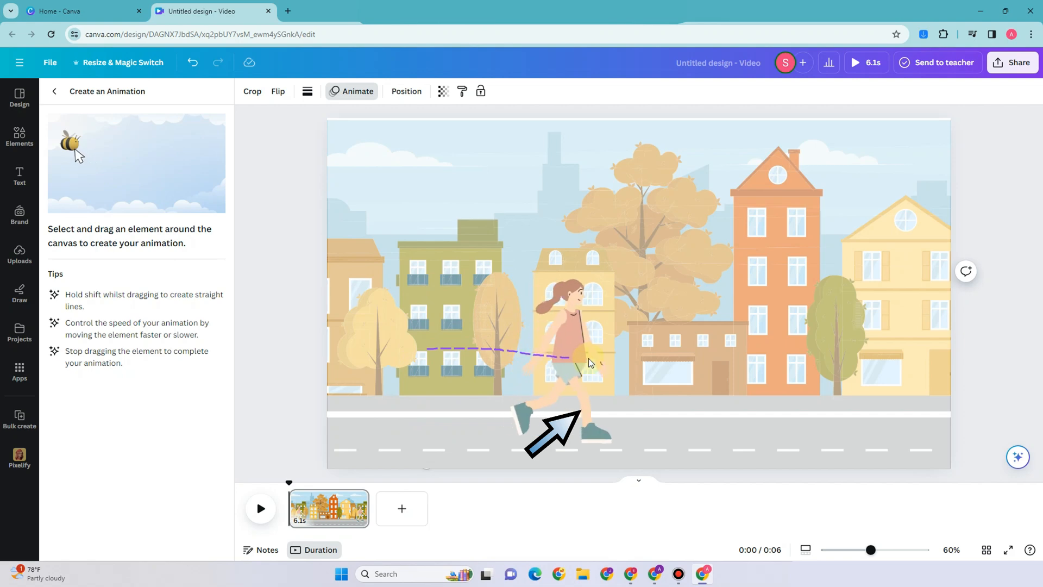
{"action": "mouse_move", "coordinate": [645, 358]}
{"action": "left_mouse_down"}
{"action": "mouse_move", "coordinate": [739, 339]}
{"action": "mouse_move", "coordinate": [832, 356]}
{"action": "mouse_move", "coordinate": [904, 348]}
{"action": "left_mouse_up"}
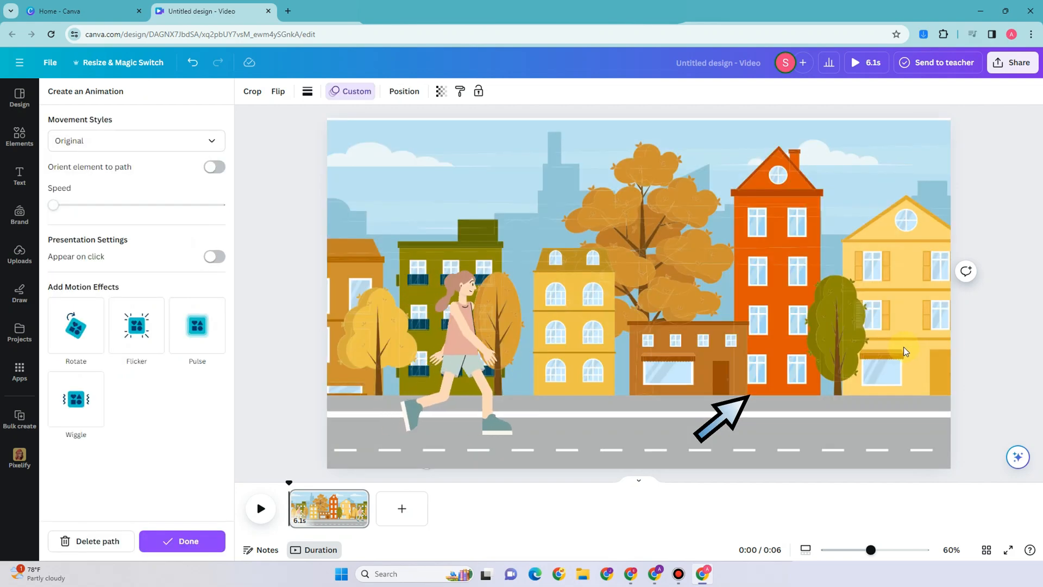
Apply the Steady movement style to the woman's path and preview the animated page
{"action": "left_click", "coordinate": [206, 142]}
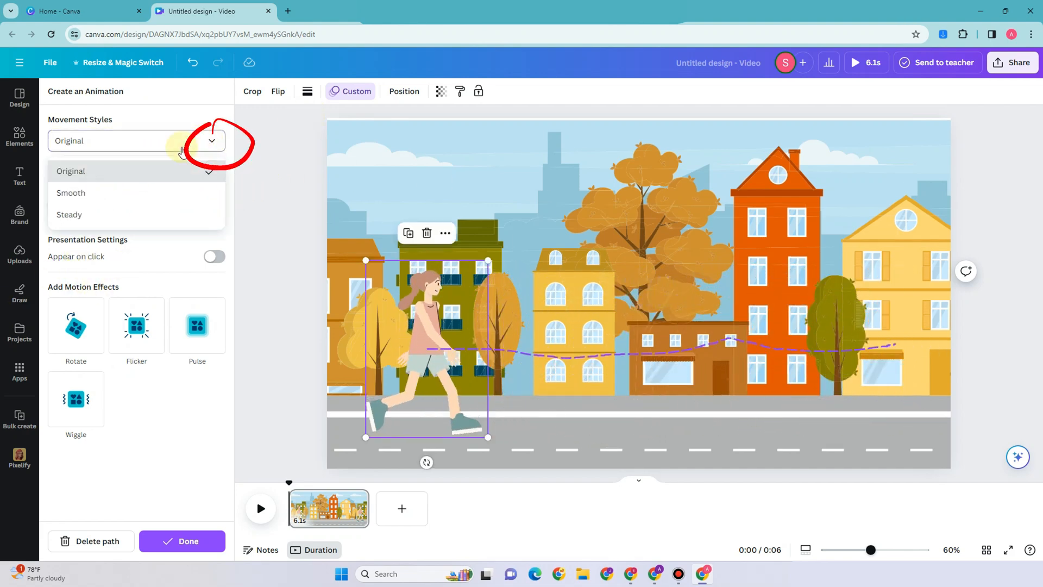
{"action": "left_click", "coordinate": [72, 216]}
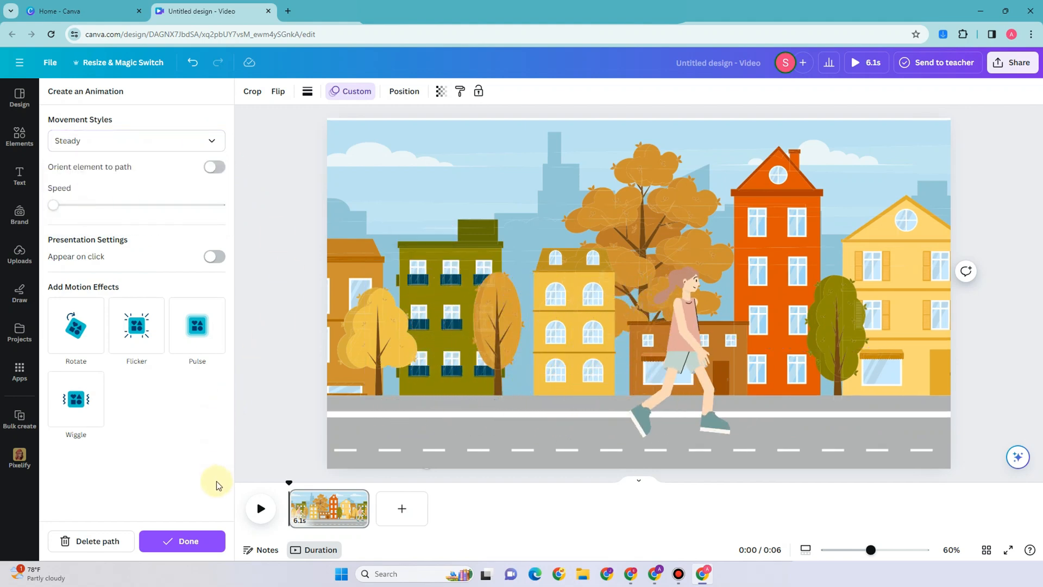
{"action": "left_click", "coordinate": [201, 542]}
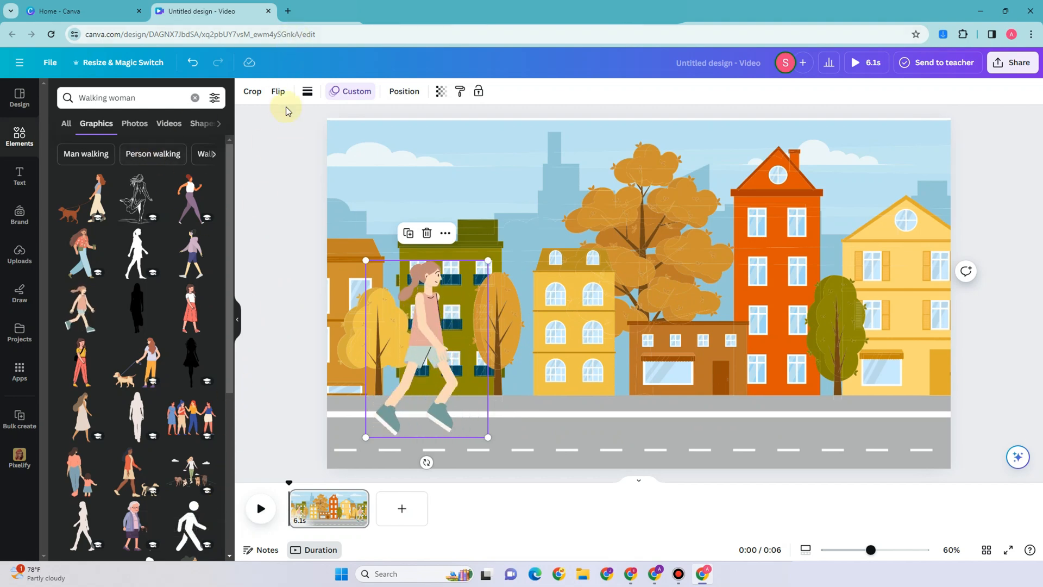
{"action": "left_click", "coordinate": [263, 510]}
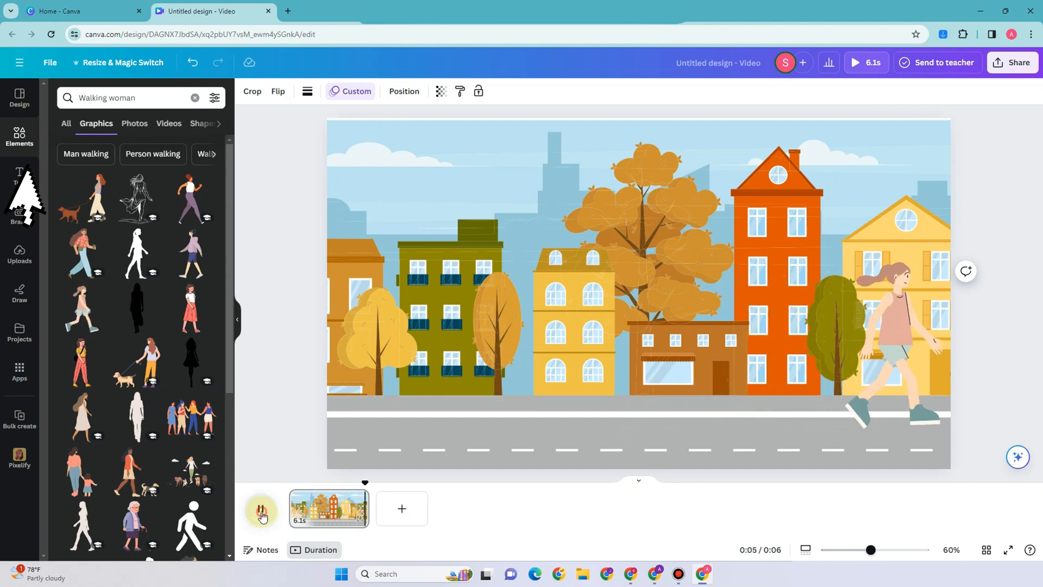
{"action": "left_click", "coordinate": [261, 511]}
Search the elements for "urban street" again and add a blank second page to the video
{"action": "left_click", "coordinate": [20, 136]}
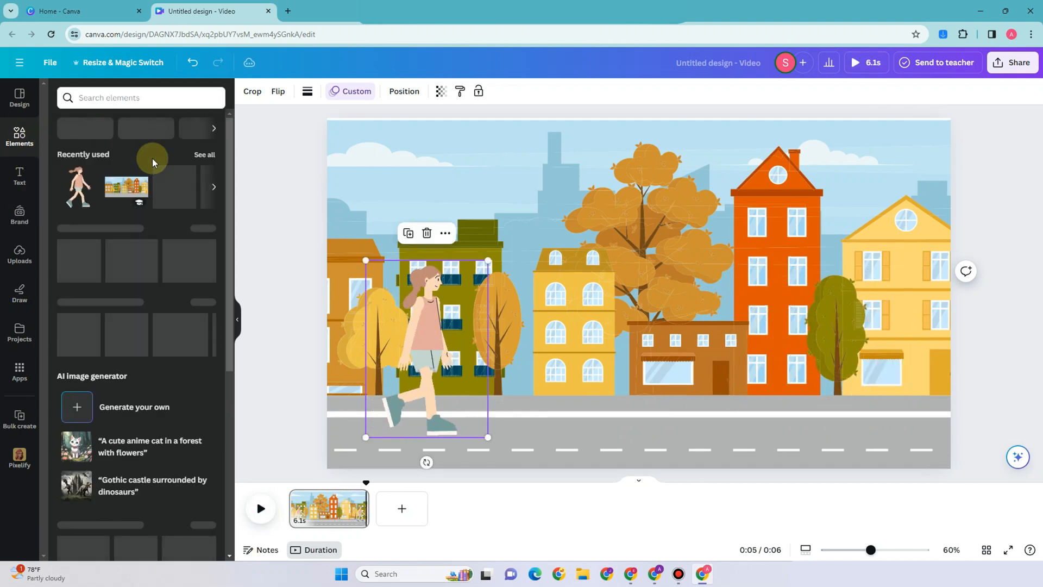
{"action": "left_click", "coordinate": [206, 155]}
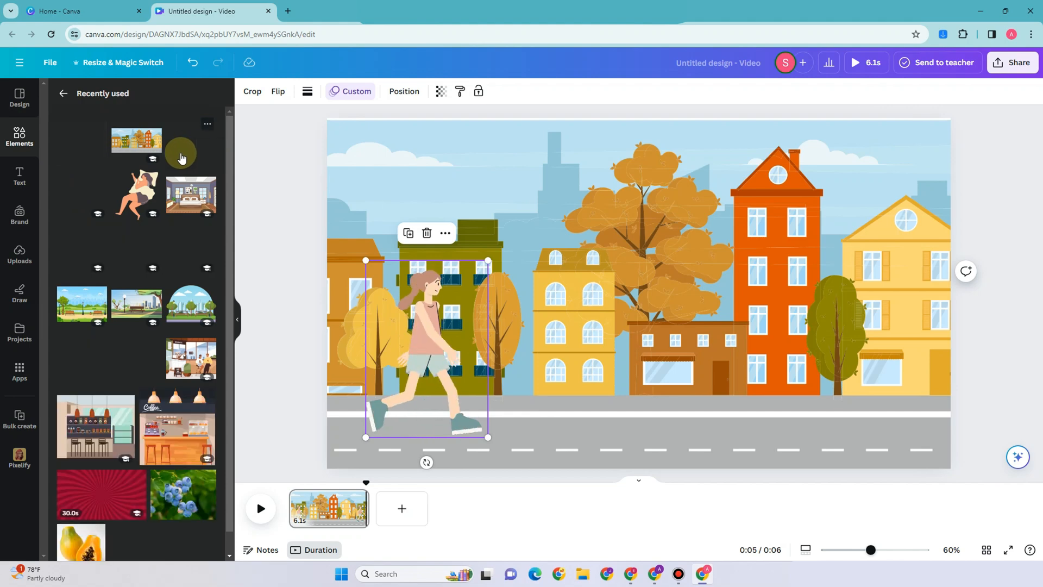
{"action": "left_click", "coordinate": [63, 94]}
{"action": "left_click", "coordinate": [146, 93]}
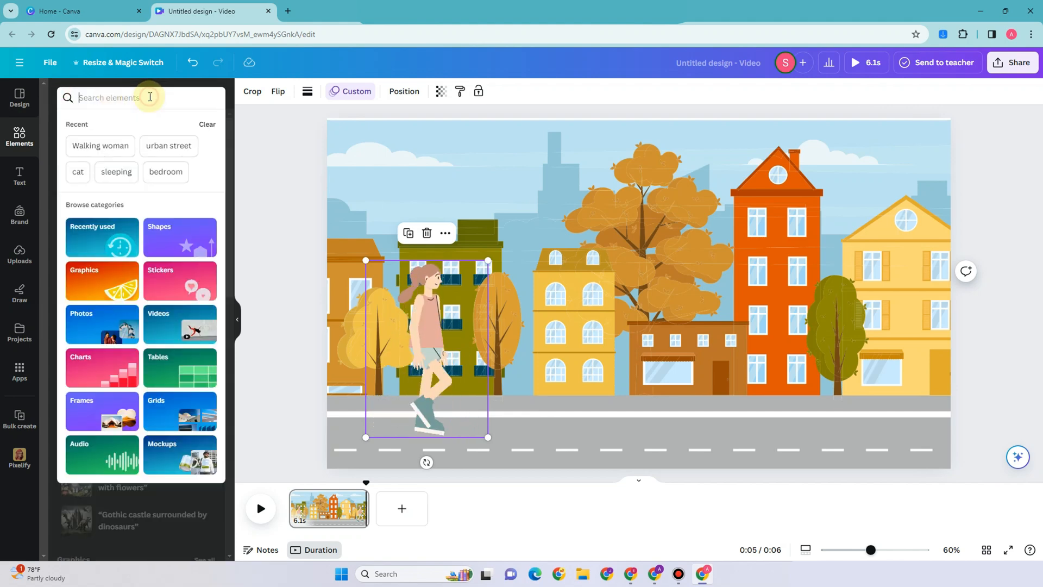
{"action": "left_click", "coordinate": [172, 146]}
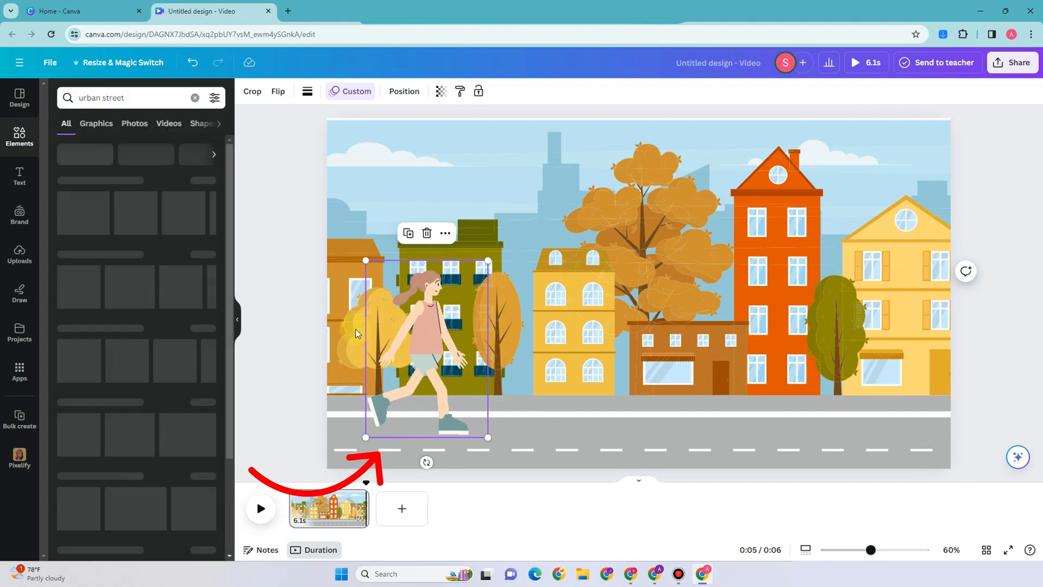
{"action": "left_click", "coordinate": [408, 507]}
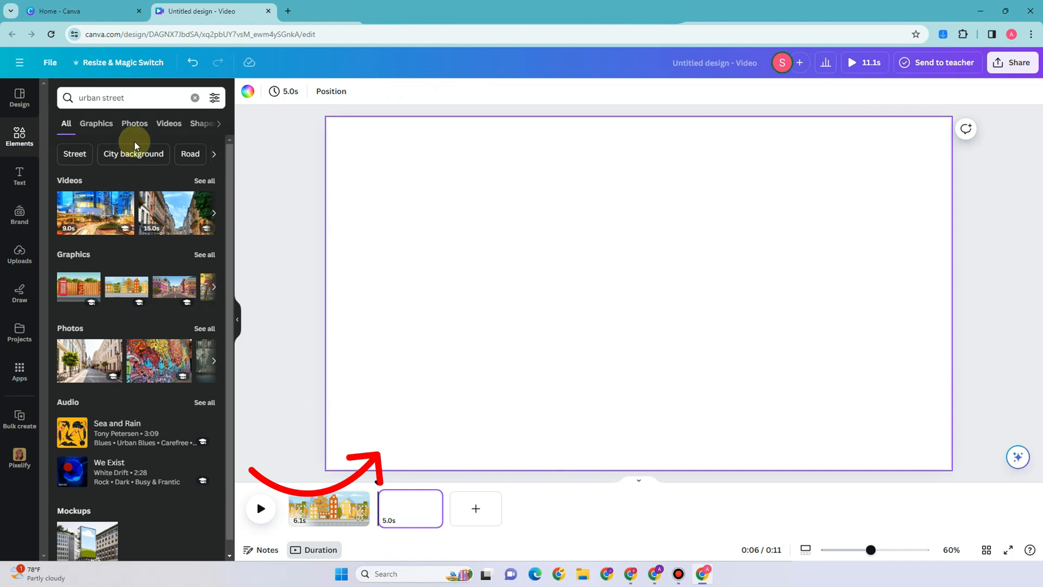
Add the perspective city street graphic with red and orange buildings from the graphics results to the second page
{"action": "left_click", "coordinate": [98, 124]}
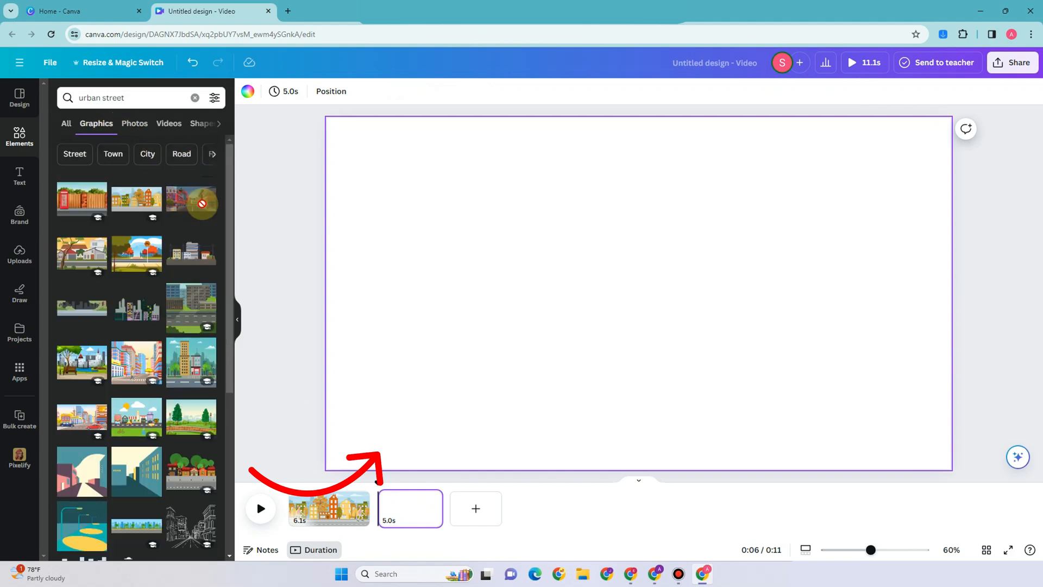
{"action": "left_click_drag", "start_coordinate": [202, 203], "coordinate": [371, 220]}
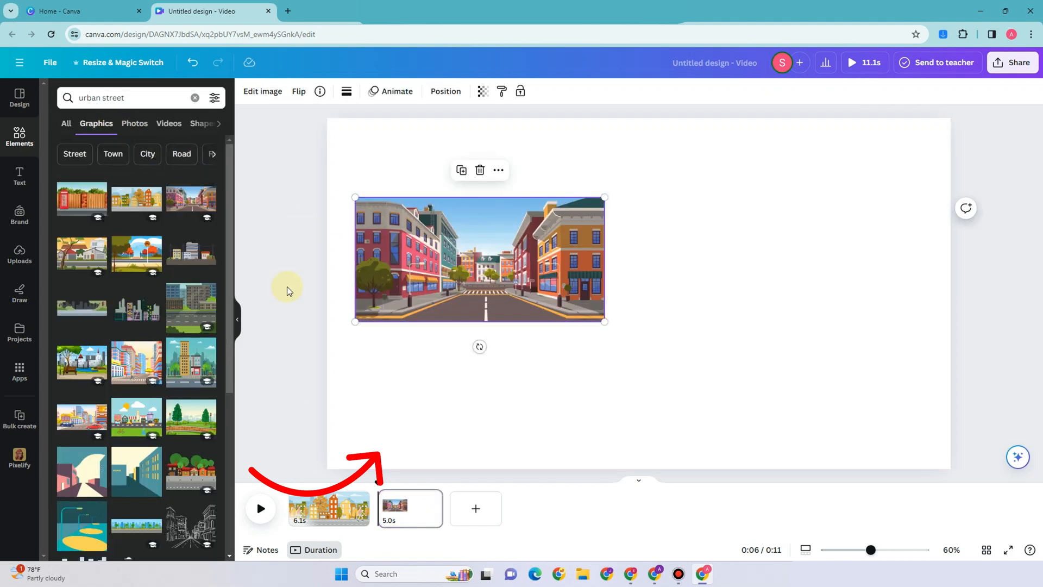
{"action": "right_click", "coordinate": [565, 256]}
{"action": "left_click", "coordinate": [701, 208]}
Enlarge and move the perspective city street graphic until it fills the second page
{"action": "left_click_drag", "start_coordinate": [606, 199], "coordinate": [889, 201]}
{"action": "left_click_drag", "start_coordinate": [355, 320], "coordinate": [353, 419]}
{"action": "left_click_drag", "start_coordinate": [429, 313], "coordinate": [502, 426]}
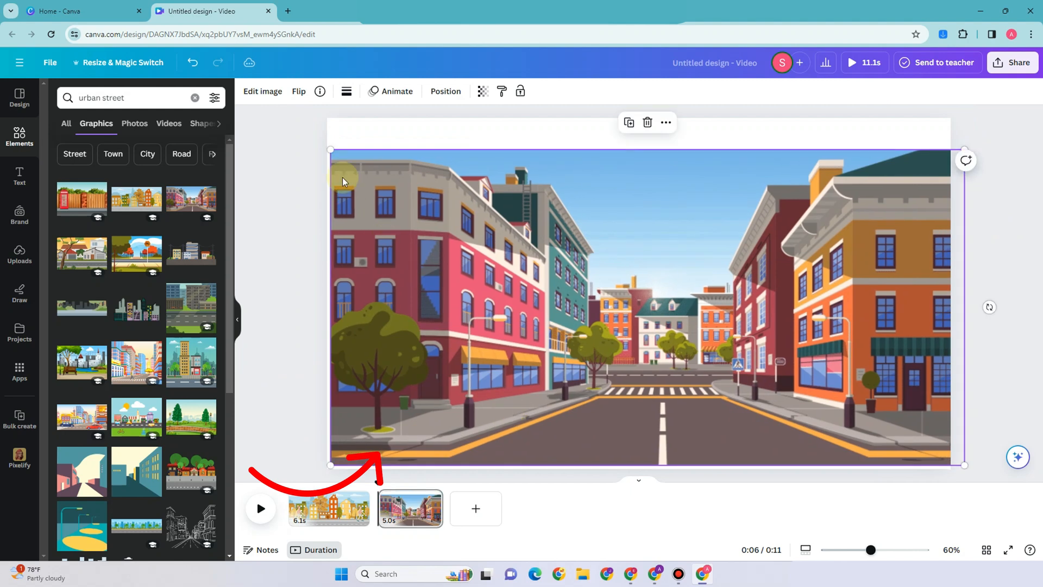
{"action": "left_click_drag", "start_coordinate": [330, 146], "coordinate": [250, 37]}
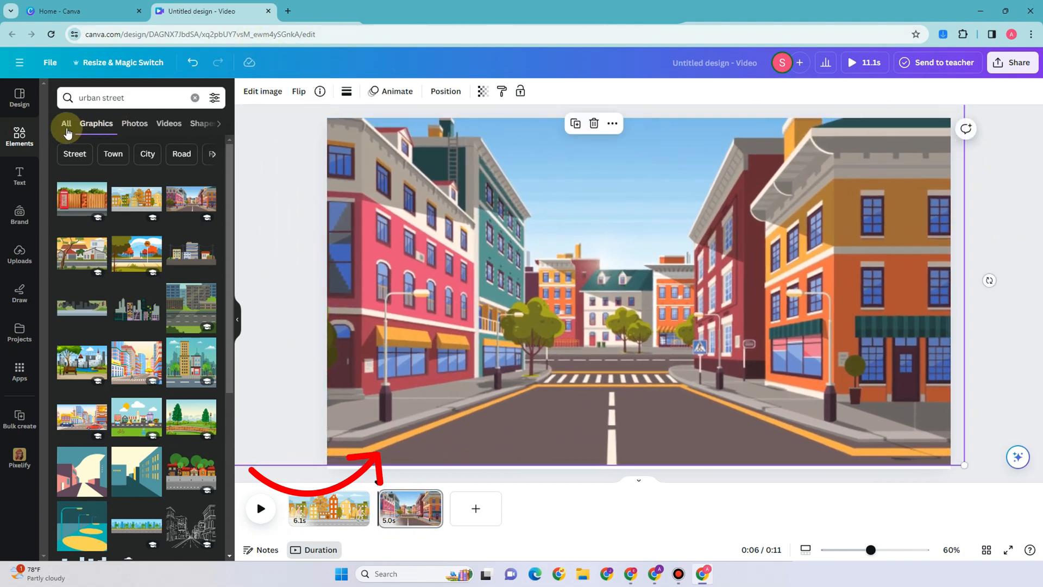
Clear the element search and place the walking woman from the recently used elements on the second page
{"action": "left_click", "coordinate": [195, 98]}
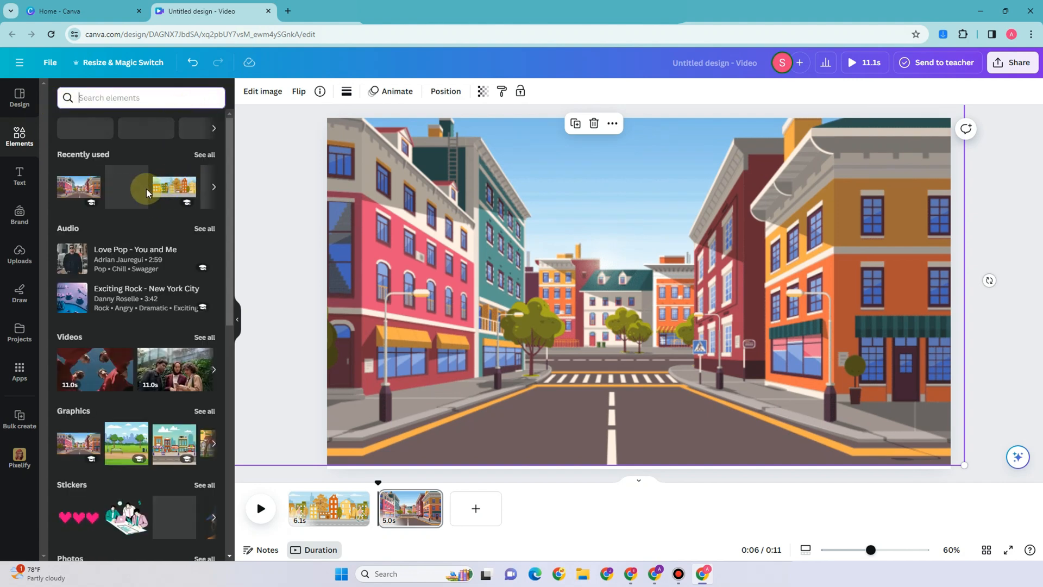
{"action": "left_click", "coordinate": [205, 155]}
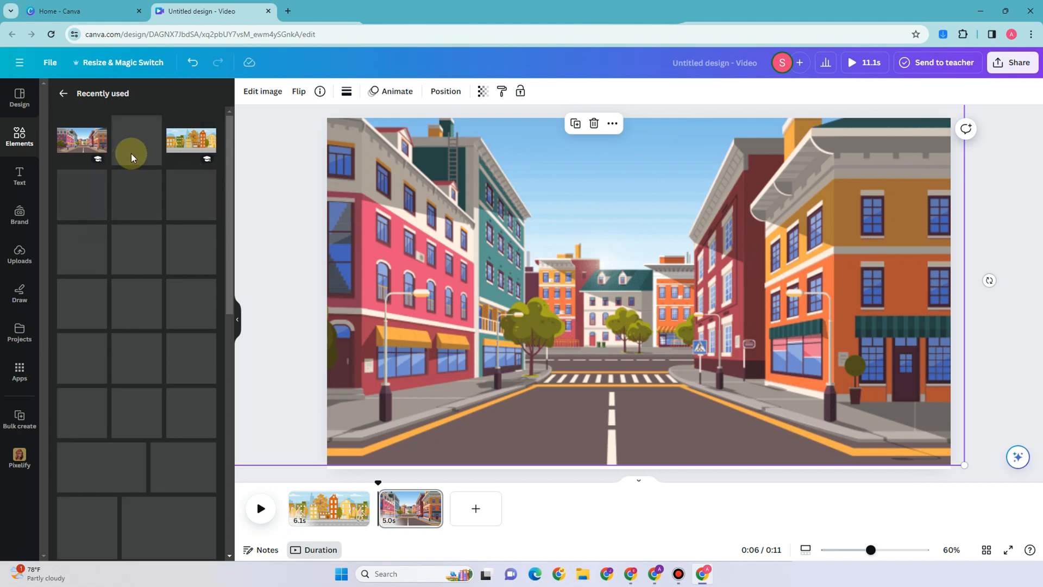
{"action": "left_click_drag", "start_coordinate": [132, 153], "coordinate": [375, 228]}
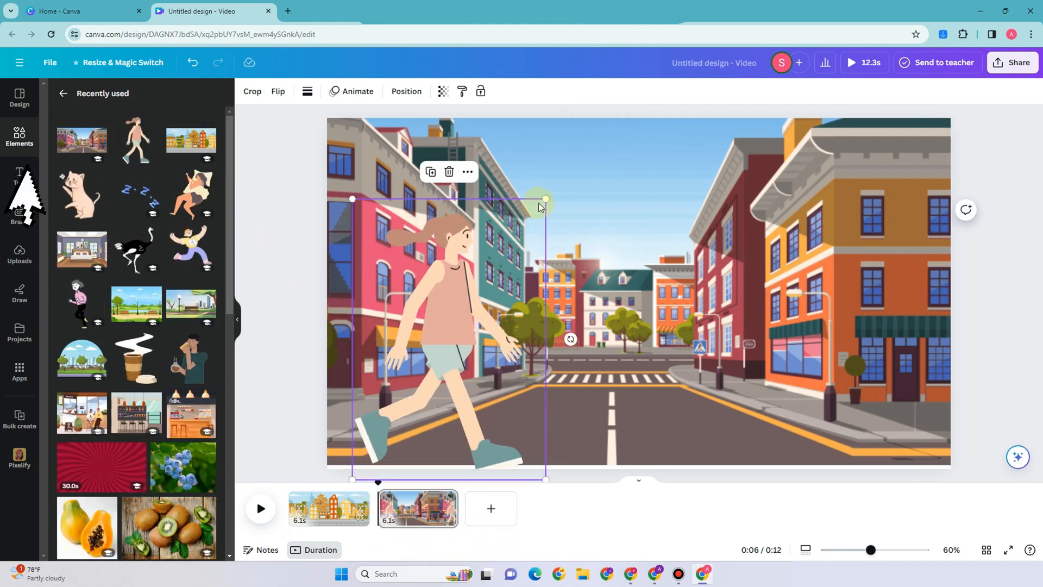
Shrink the walking woman on the second page and move her to the left end of the crosswalk
{"action": "left_click_drag", "start_coordinate": [544, 198], "coordinate": [417, 389]}
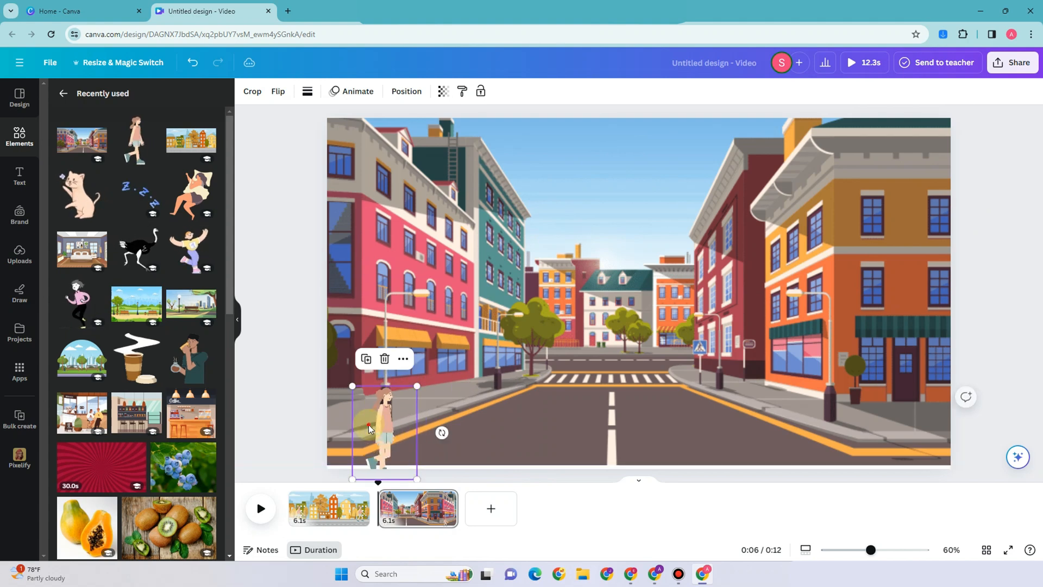
{"action": "left_click_drag", "start_coordinate": [369, 426], "coordinate": [472, 346]}
{"action": "left_click", "coordinate": [407, 381]}
{"action": "left_click_drag", "start_coordinate": [509, 293], "coordinate": [488, 323]}
{"action": "left_click_drag", "start_coordinate": [462, 362], "coordinate": [506, 356]}
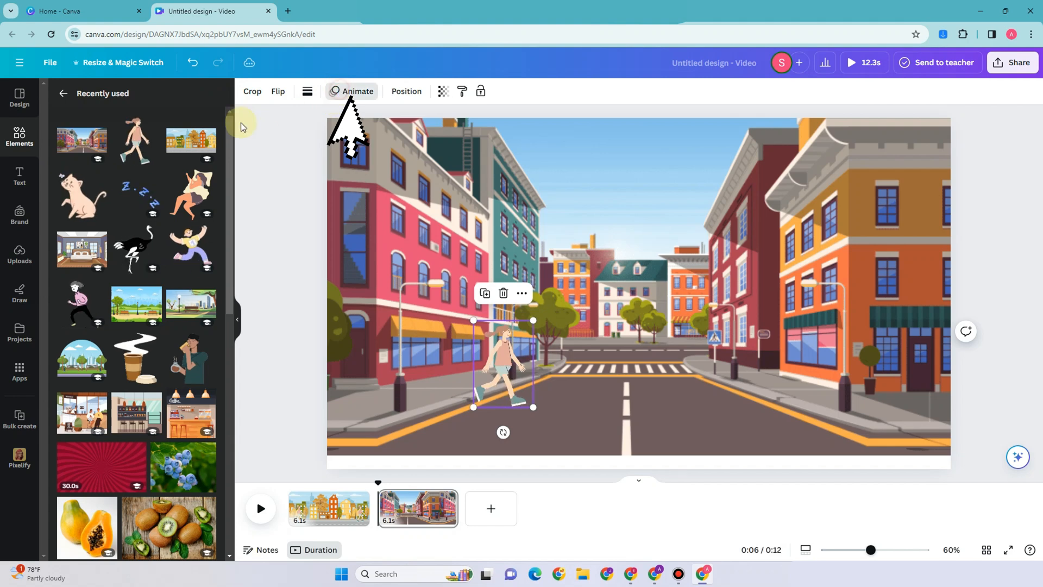
Create a custom animation path for the walking woman across the crosswalk and along the far right sidewalk on the second page
{"action": "left_click", "coordinate": [144, 194]}
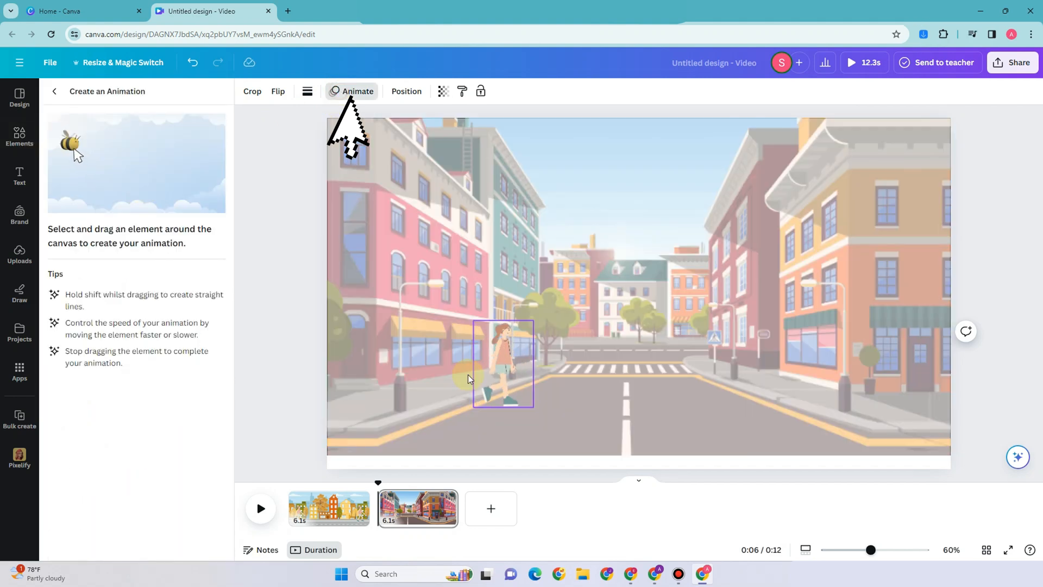
{"action": "left_click_drag", "start_coordinate": [518, 376], "coordinate": [696, 374]}
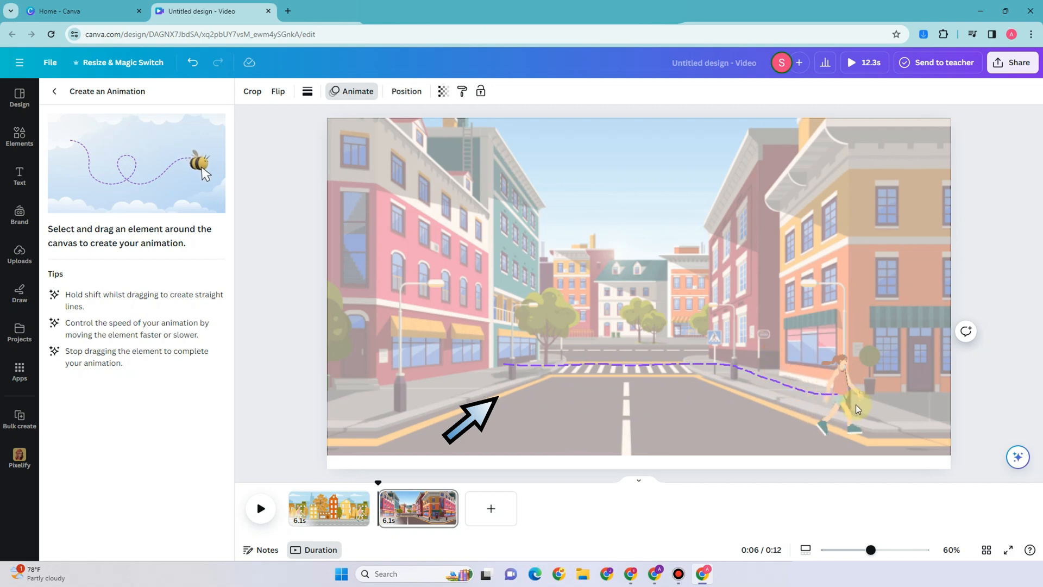
{"action": "left_click_drag", "start_coordinate": [915, 397], "coordinate": [916, 398]}
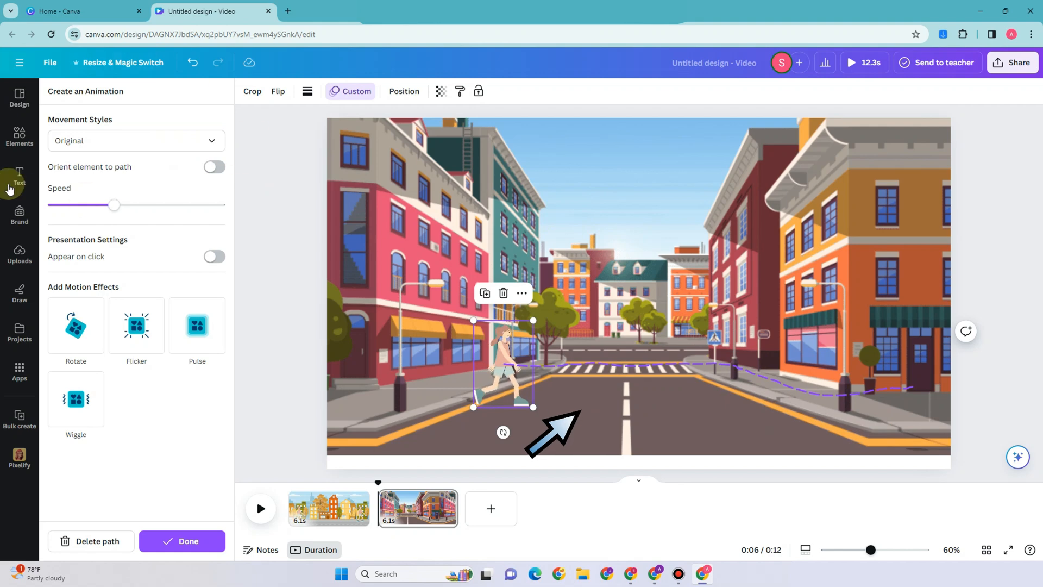
{"action": "left_click", "coordinate": [166, 545]}
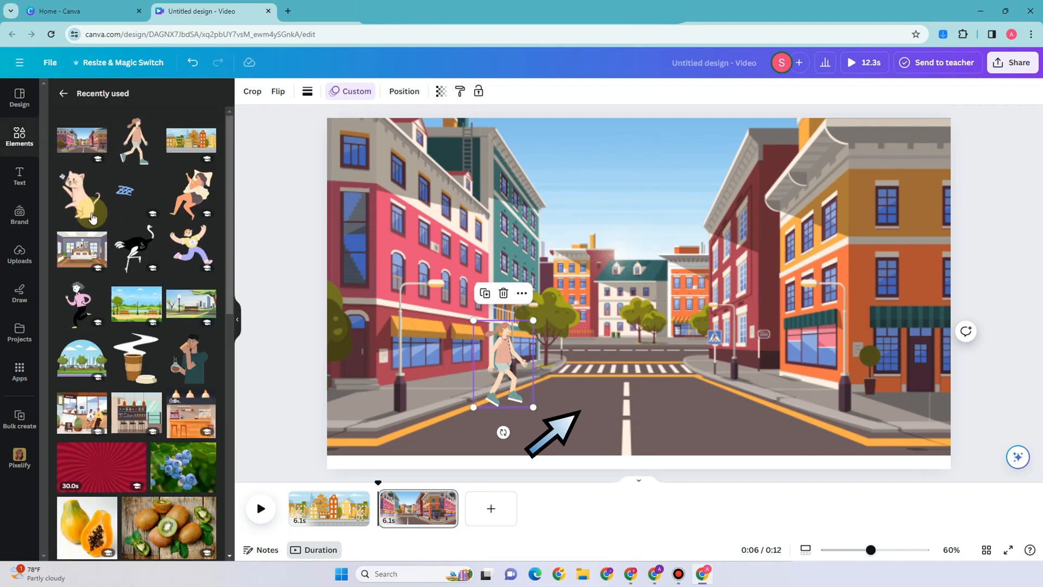
Search the elements for "urban street", show only graphics, and add a blank third page to the video
{"action": "left_click", "coordinate": [19, 144]}
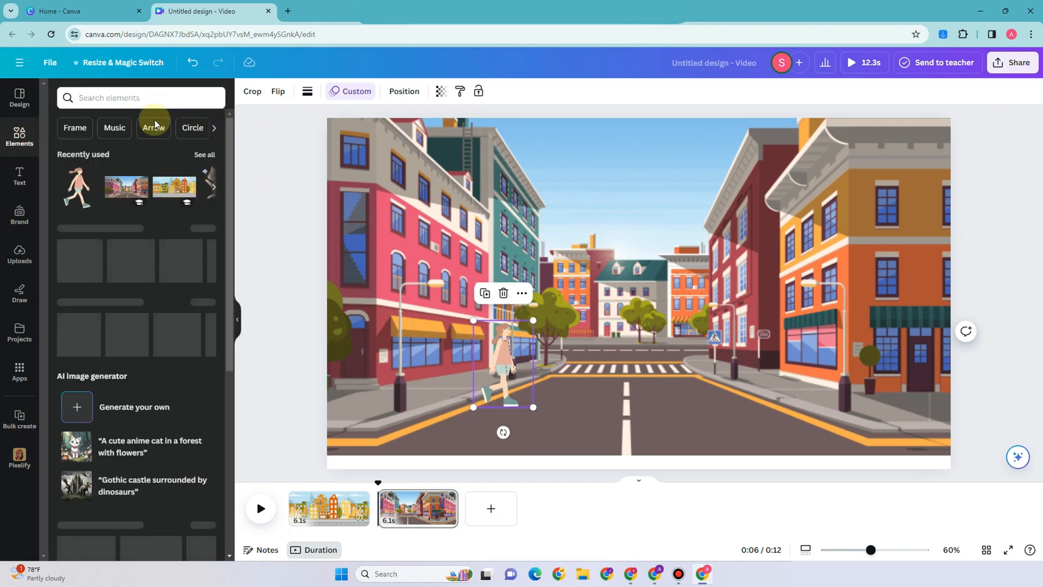
{"action": "left_click", "coordinate": [112, 102]}
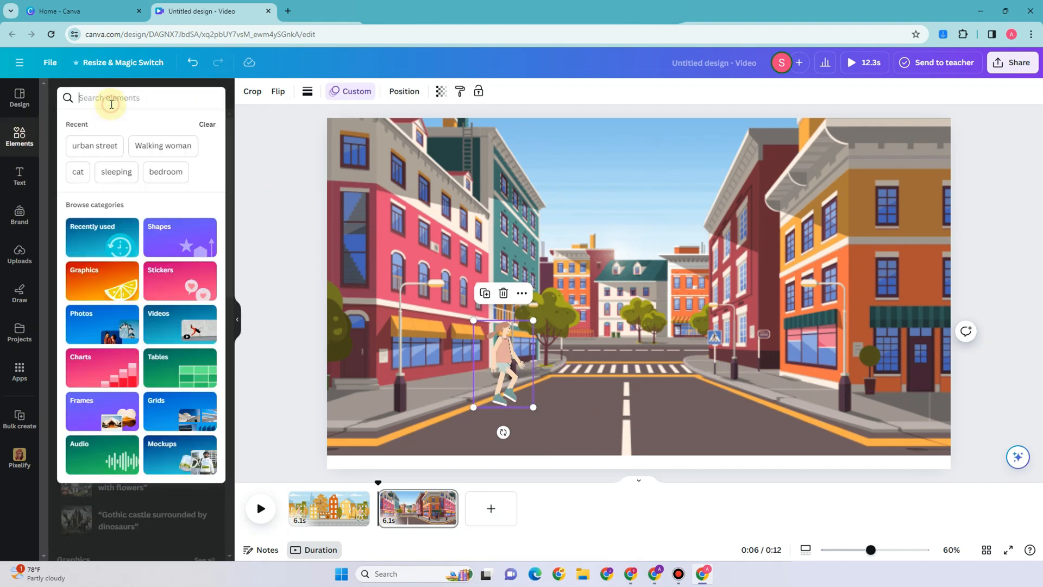
{"action": "left_click", "coordinate": [102, 146]}
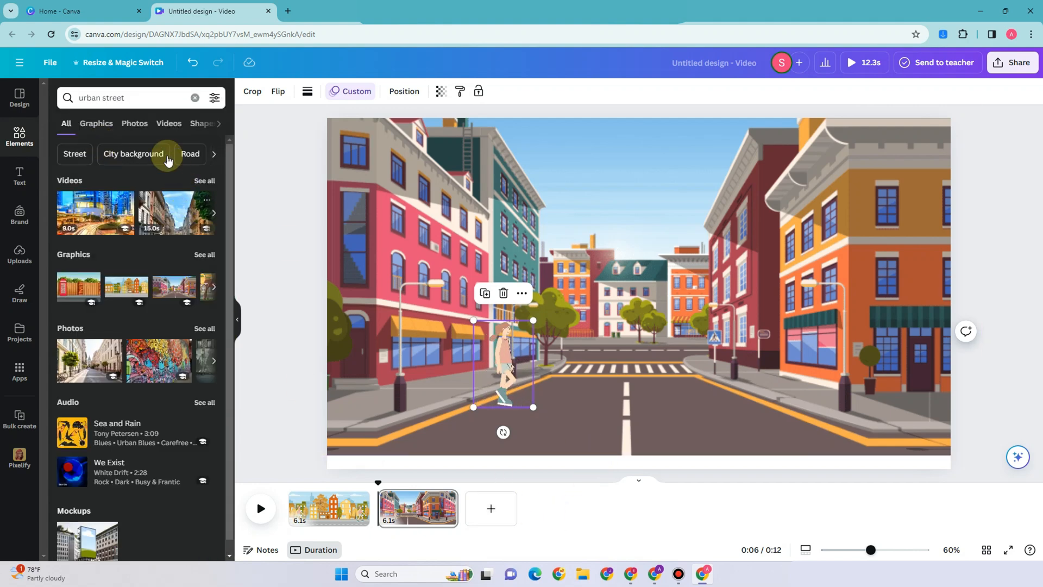
{"action": "left_click", "coordinate": [110, 127]}
{"action": "left_click", "coordinate": [491, 509]}
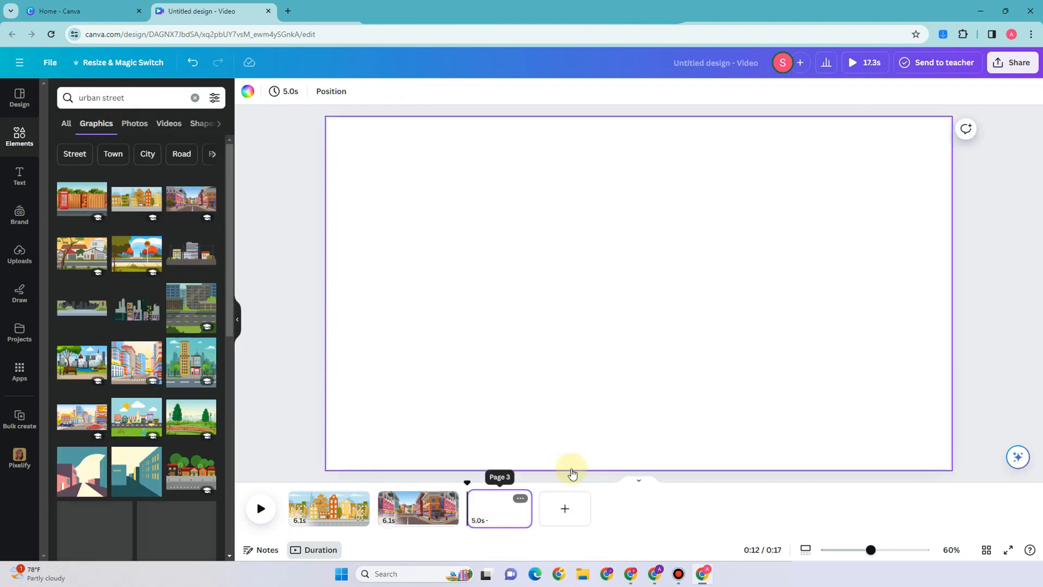
Add the graphic of grey buildings beside a multi-lane road to the third page and enlarge and move it until it fills the page
{"action": "left_click_drag", "start_coordinate": [187, 258], "coordinate": [178, 228]}
{"action": "left_click_drag", "start_coordinate": [191, 311], "coordinate": [461, 302]}
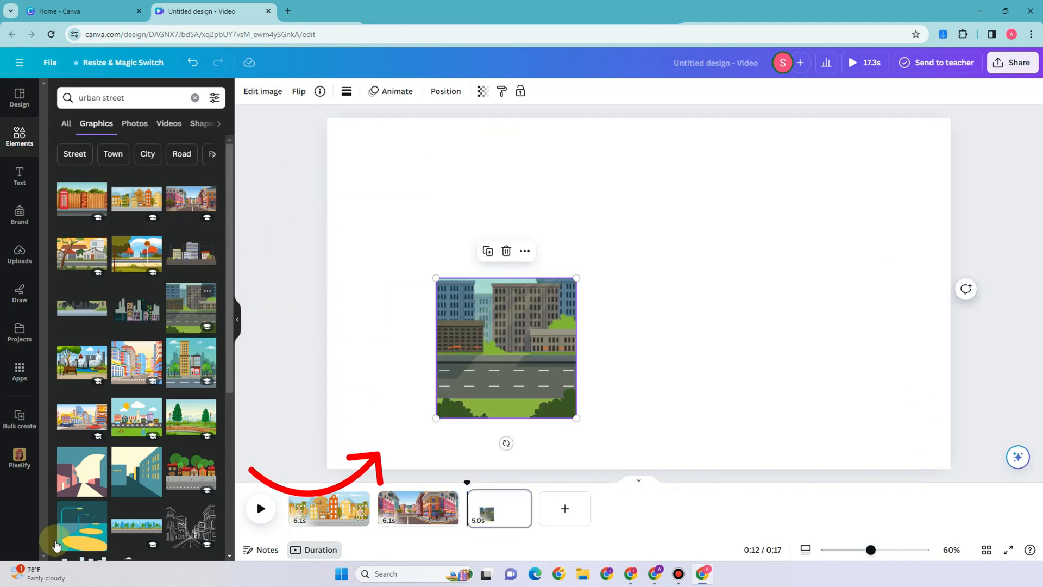
{"action": "left_click_drag", "start_coordinate": [577, 276], "coordinate": [977, 155]}
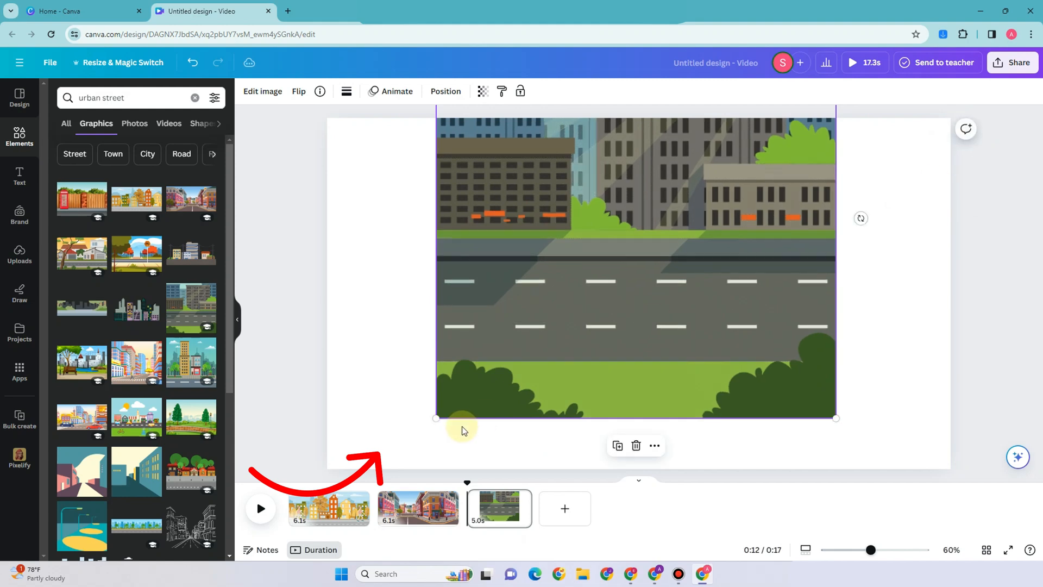
{"action": "left_click_drag", "start_coordinate": [437, 418], "coordinate": [277, 480]}
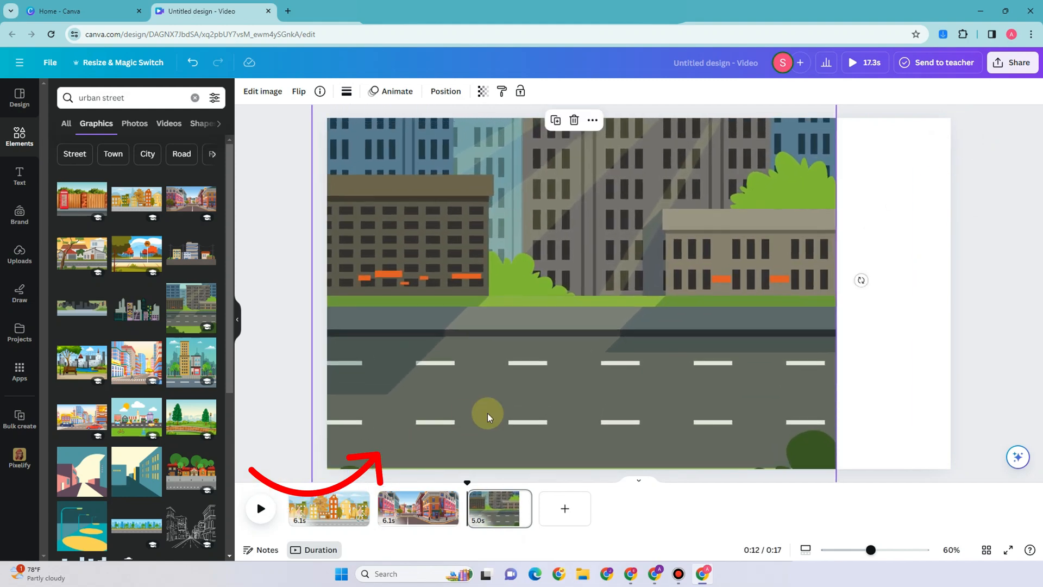
{"action": "left_click_drag", "start_coordinate": [532, 409], "coordinate": [604, 450]}
{"action": "right_click", "coordinate": [551, 390]}
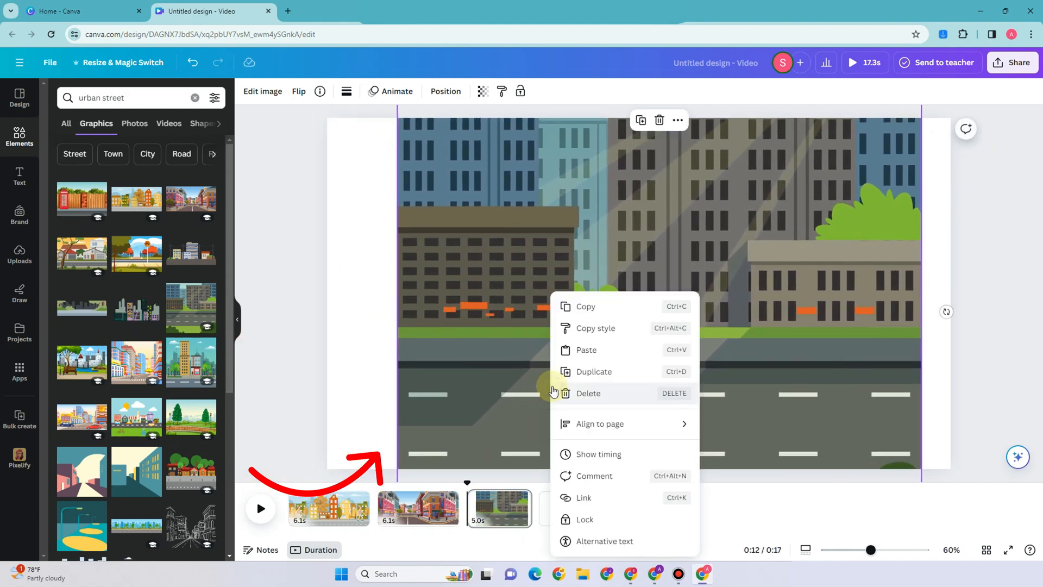
{"action": "left_click", "coordinate": [409, 405]}
{"action": "left_click_drag", "start_coordinate": [428, 360], "coordinate": [478, 275]}
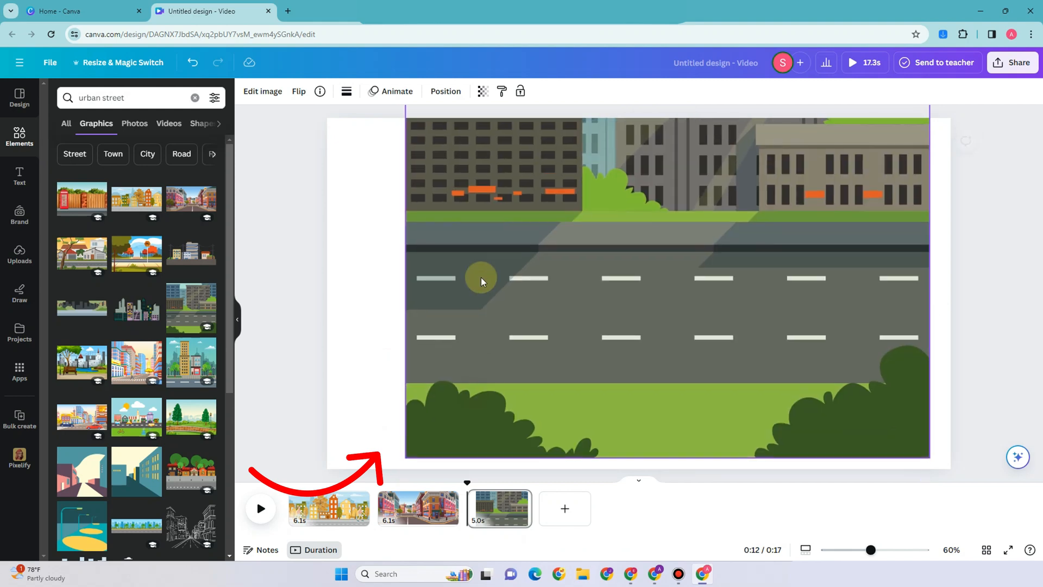
{"action": "left_click_drag", "start_coordinate": [407, 455], "coordinate": [217, 503]}
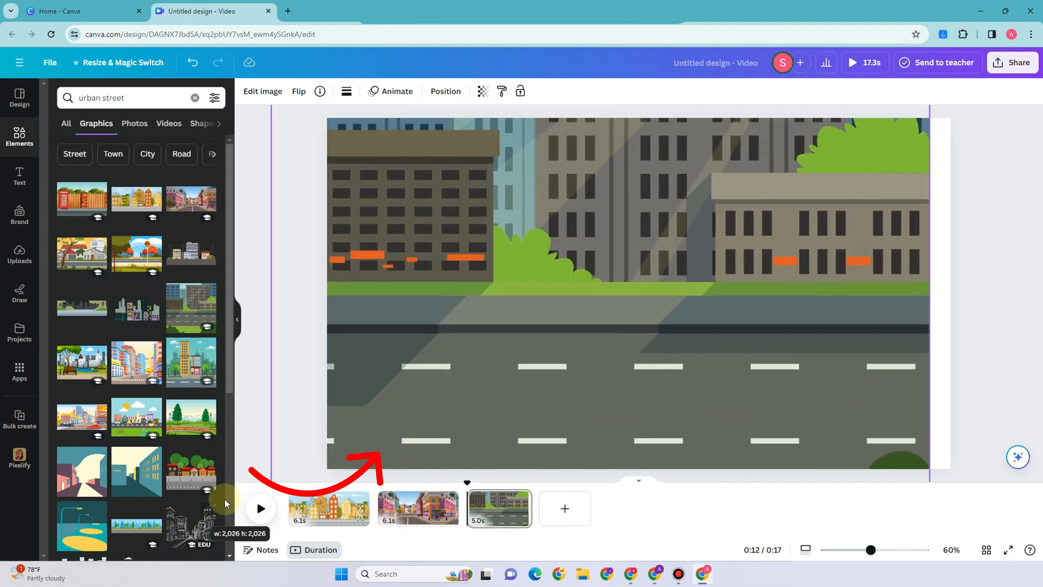
{"action": "left_click_drag", "start_coordinate": [752, 471], "coordinate": [791, 471]}
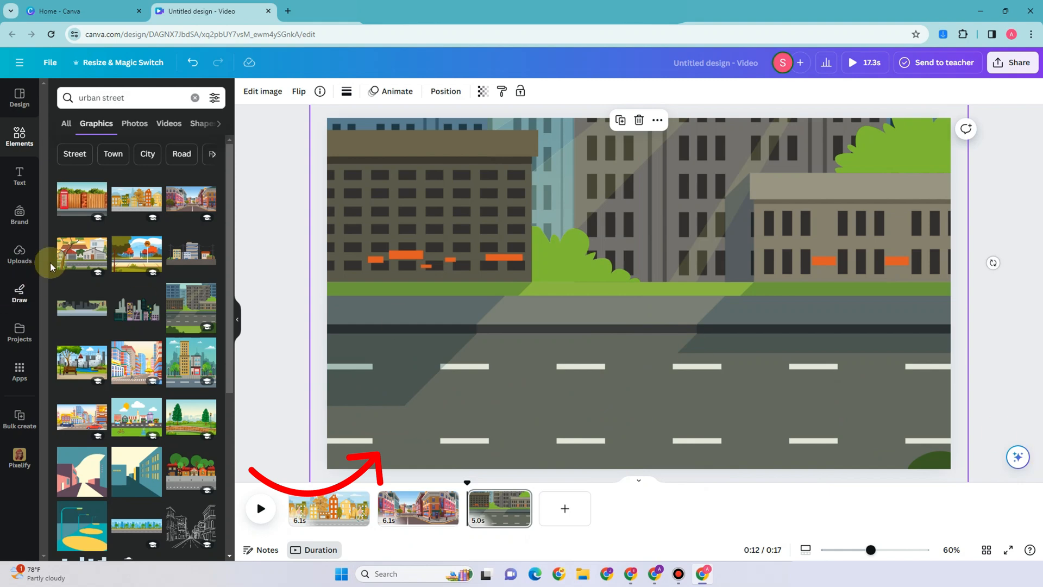
Clear the element search, place the recently used walking woman on the third page and shrink her to stand on the left sidewalk
{"action": "left_click", "coordinate": [109, 128]}
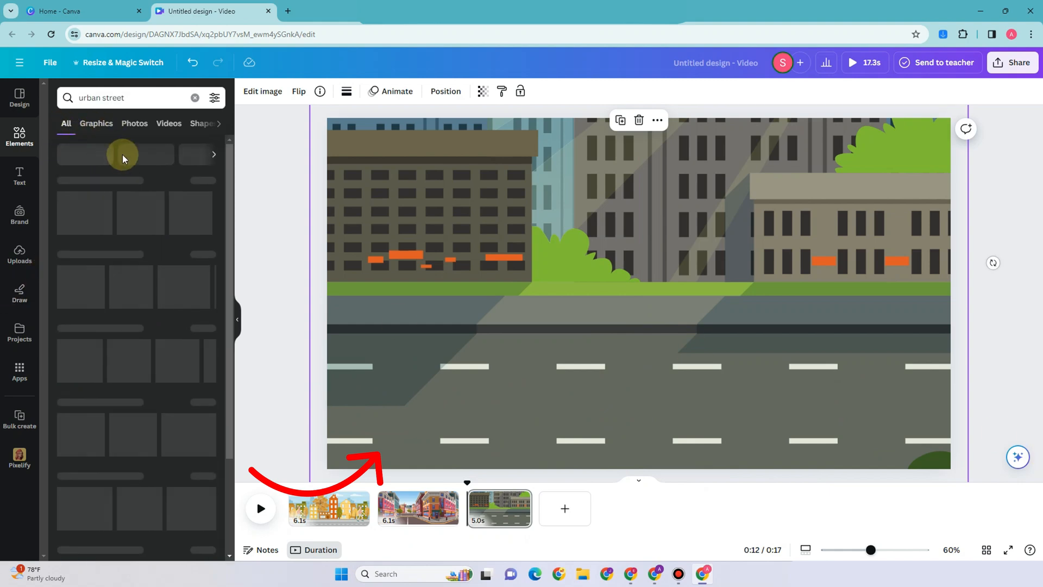
{"action": "left_click", "coordinate": [117, 131]}
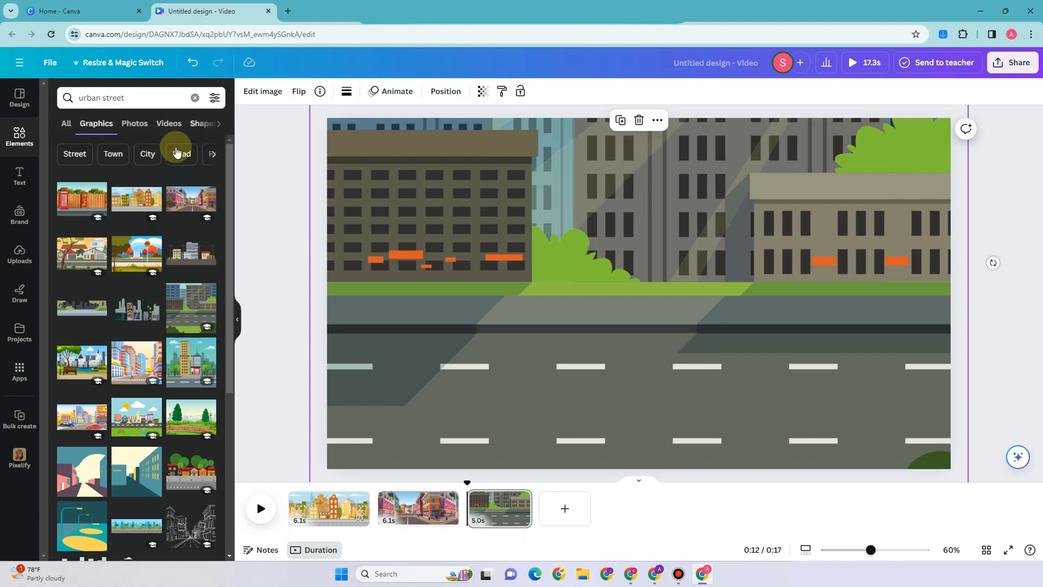
{"action": "scroll", "coordinate": [120, 293], "scroll_direction": "down", "scroll_amount": 1}
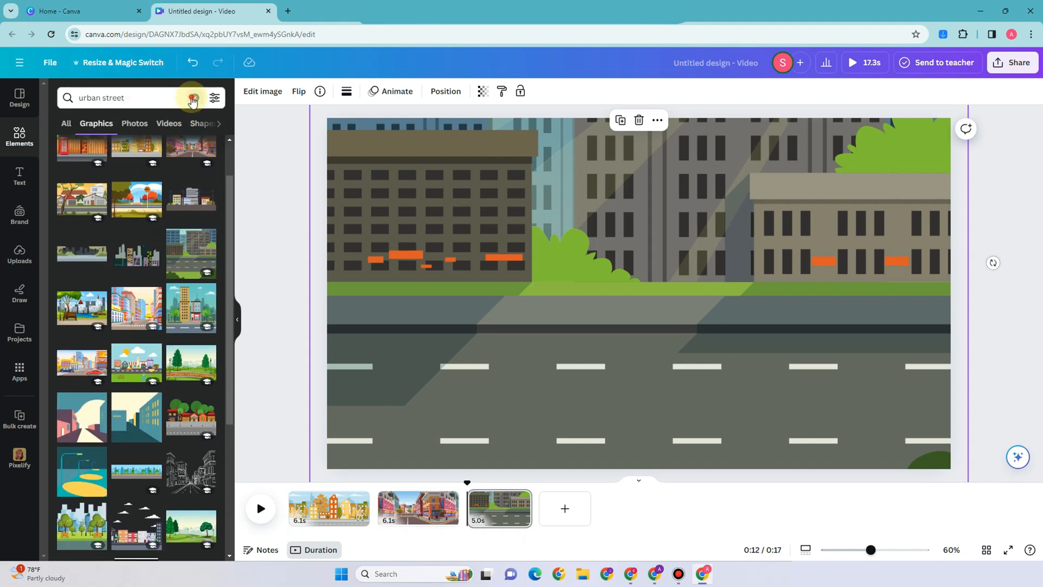
{"action": "left_click", "coordinate": [193, 99]}
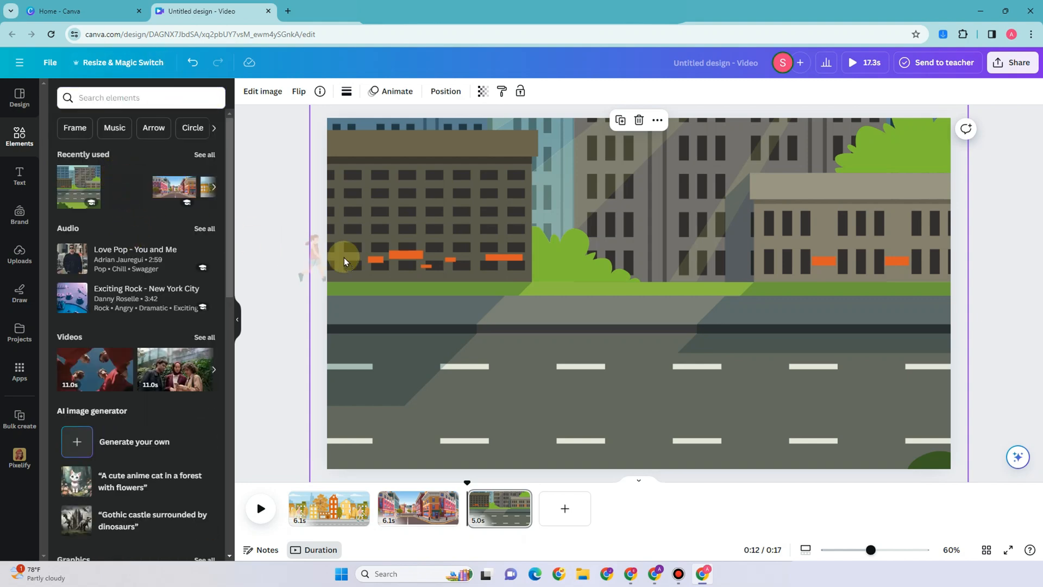
{"action": "left_click_drag", "start_coordinate": [343, 257], "coordinate": [375, 218]}
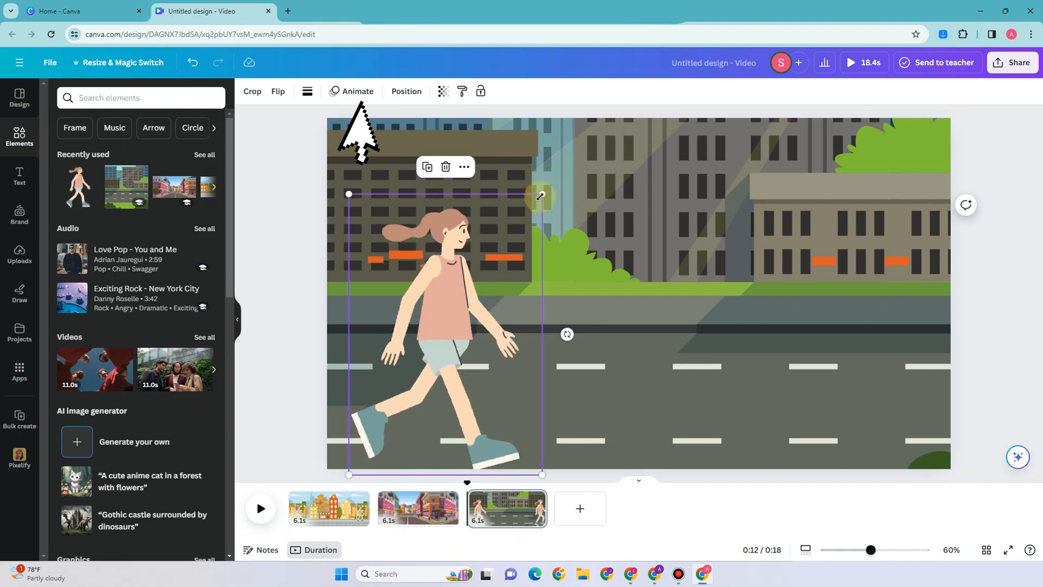
{"action": "left_click_drag", "start_coordinate": [542, 196], "coordinate": [412, 276]}
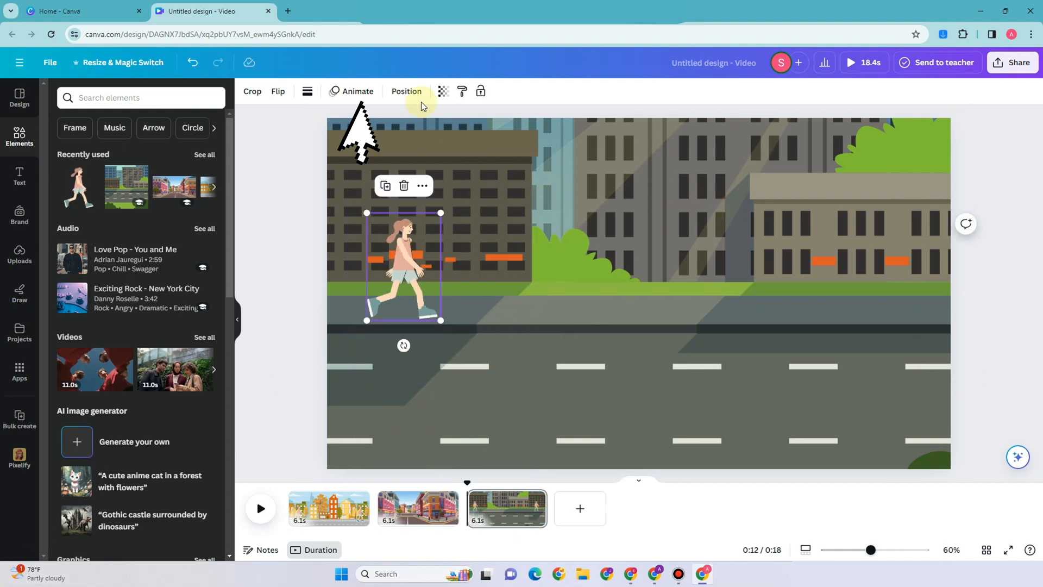
Create a custom animation path taking the walking woman straight along the sidewalk towards the right-hand building on the third page
{"action": "left_click", "coordinate": [349, 96]}
{"action": "left_click", "coordinate": [131, 198]}
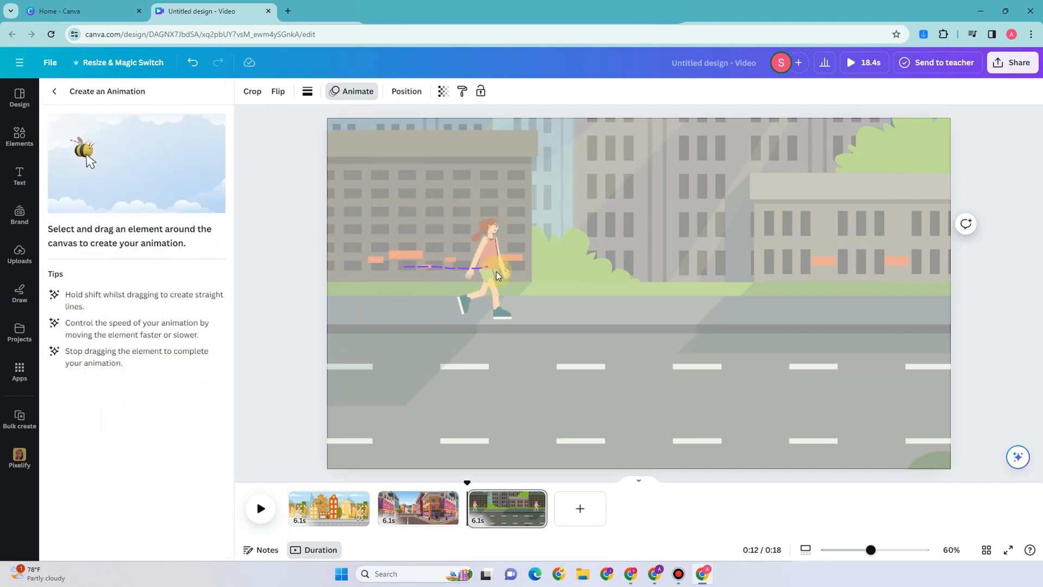
{"action": "left_click_drag", "start_coordinate": [498, 275], "coordinate": [610, 277]}
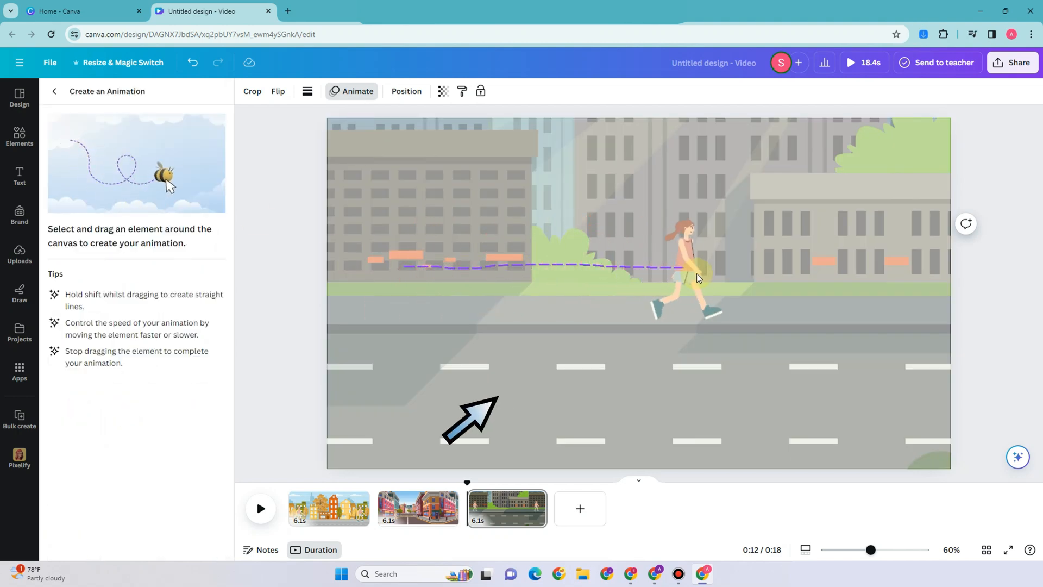
{"action": "left_click_drag", "start_coordinate": [698, 278], "coordinate": [799, 277]}
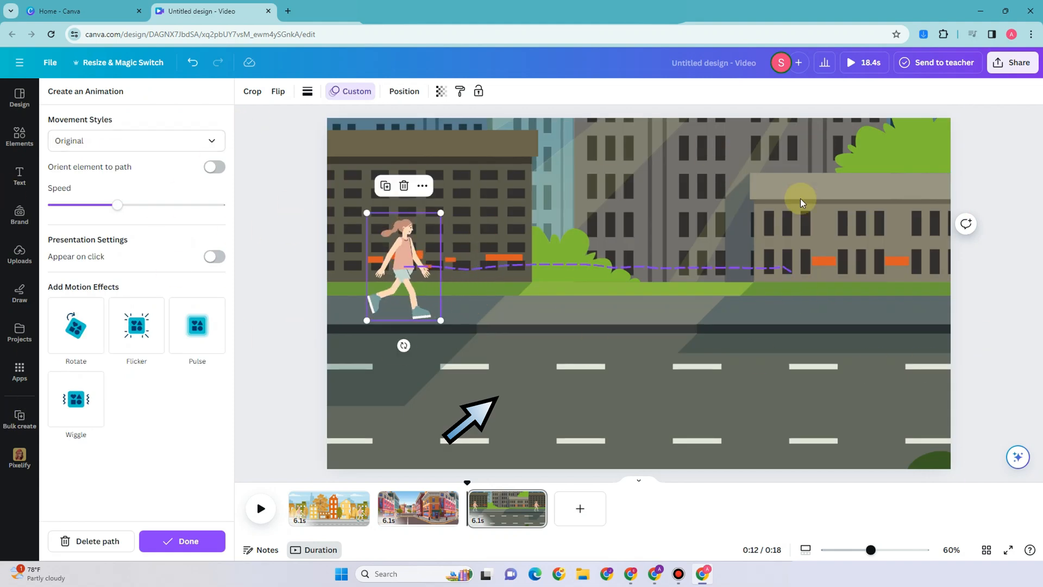
{"action": "left_click", "coordinate": [931, 268]}
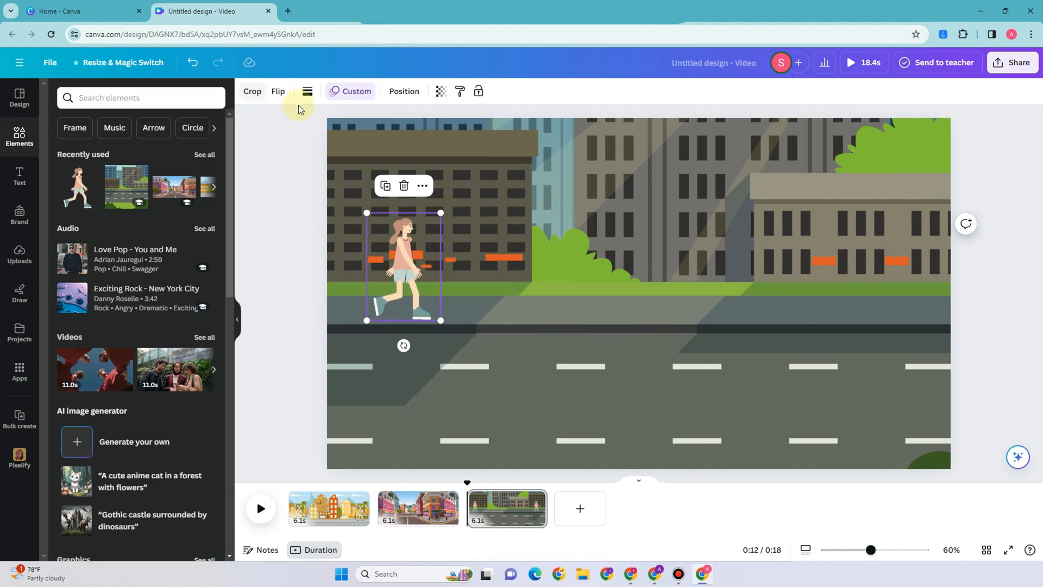
Set the movement style of the walking woman's custom animation on the third page to Steady
{"action": "left_click", "coordinate": [351, 90]}
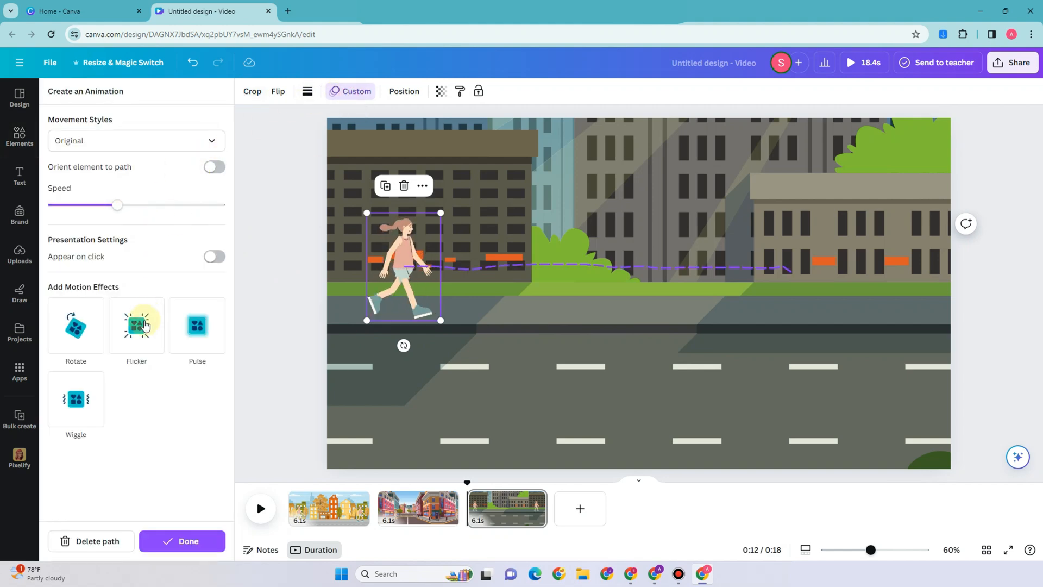
{"action": "left_click", "coordinate": [197, 141]}
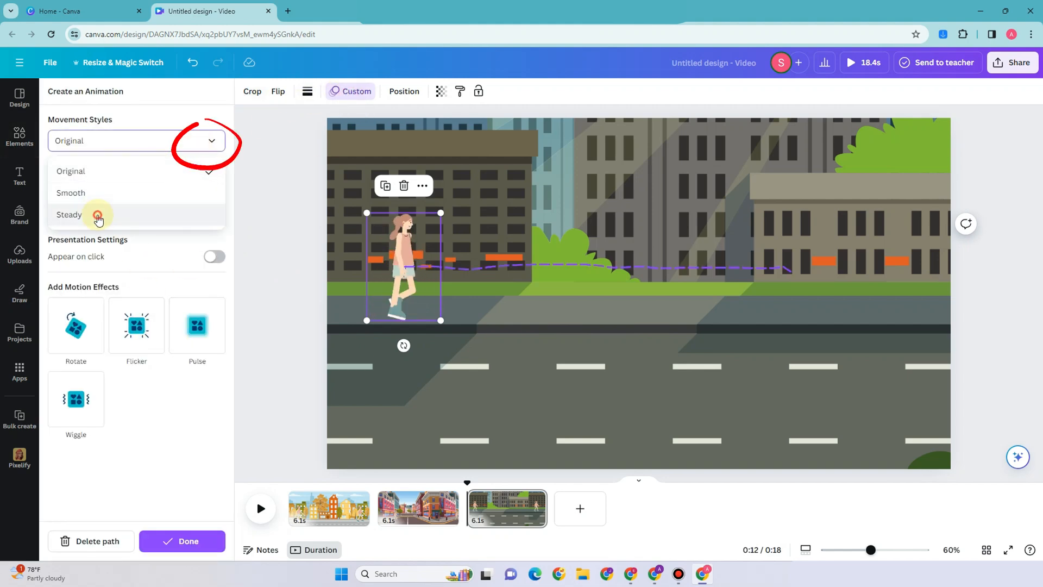
{"action": "left_click", "coordinate": [98, 215]}
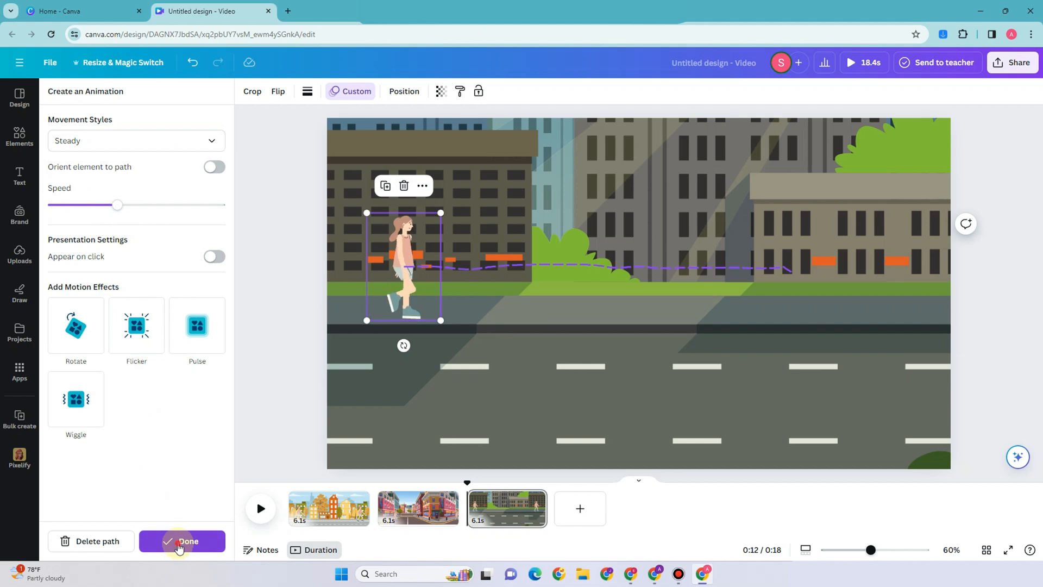
{"action": "left_click", "coordinate": [179, 546]}
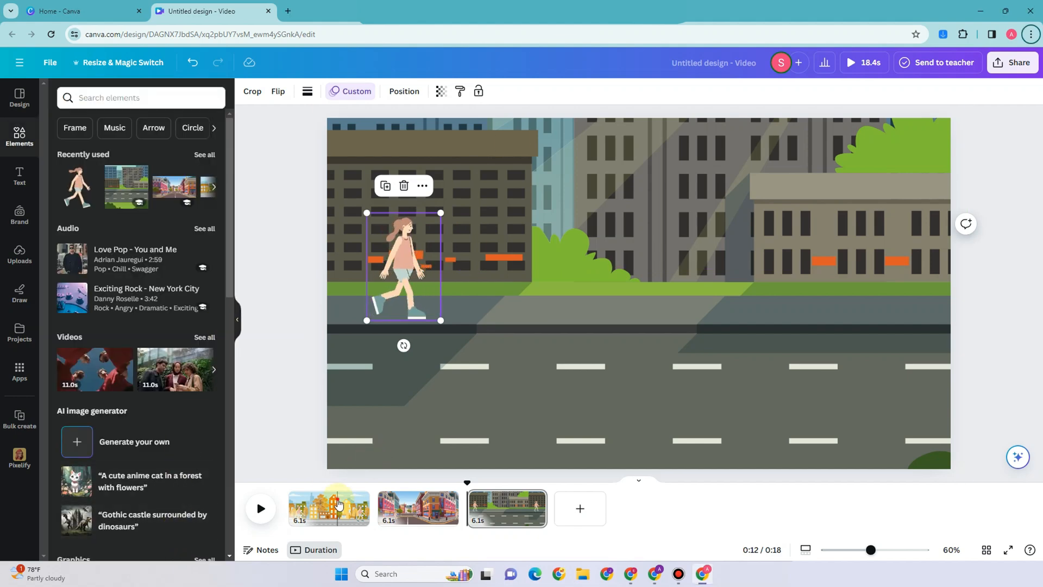
Preview the video in full screen starting from the first page
{"action": "left_click", "coordinate": [336, 508]}
{"action": "left_click", "coordinate": [1008, 549]}
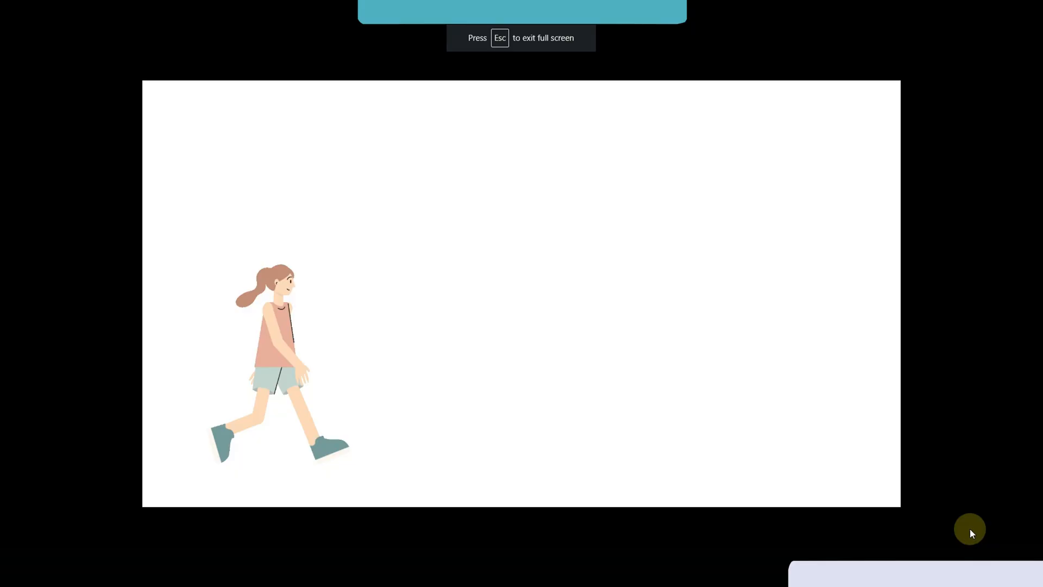